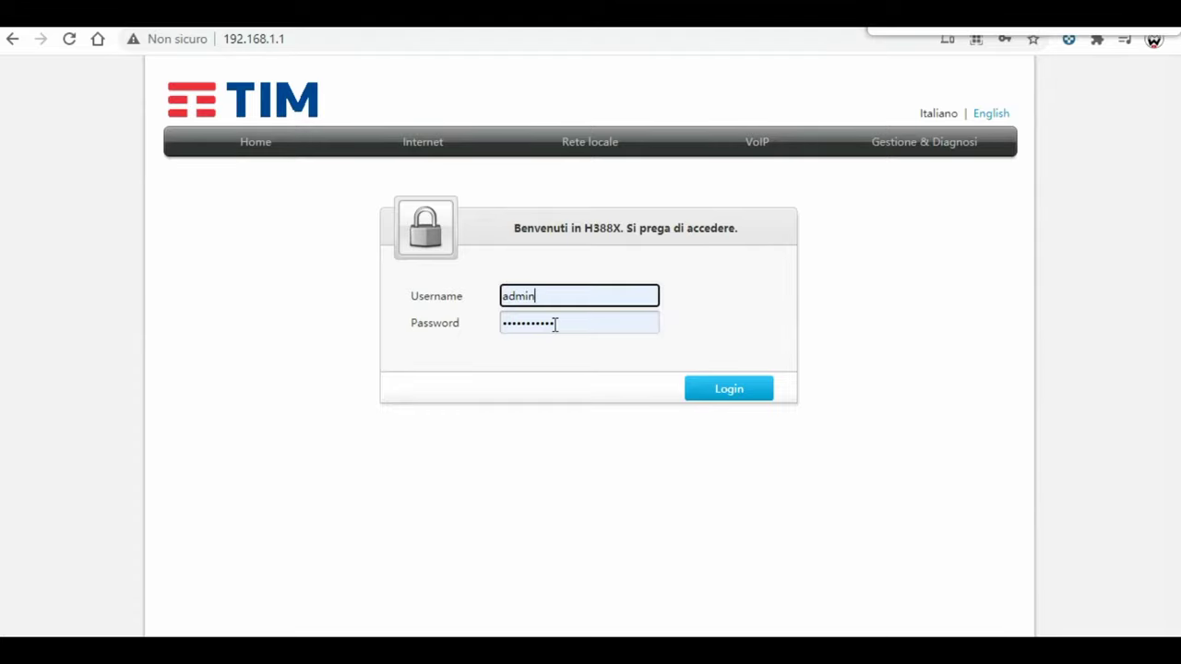
Step: Reload the modem's login page and log in as admin with the account password
key(F5)
click(552, 303)
click(549, 338)
click(726, 397)
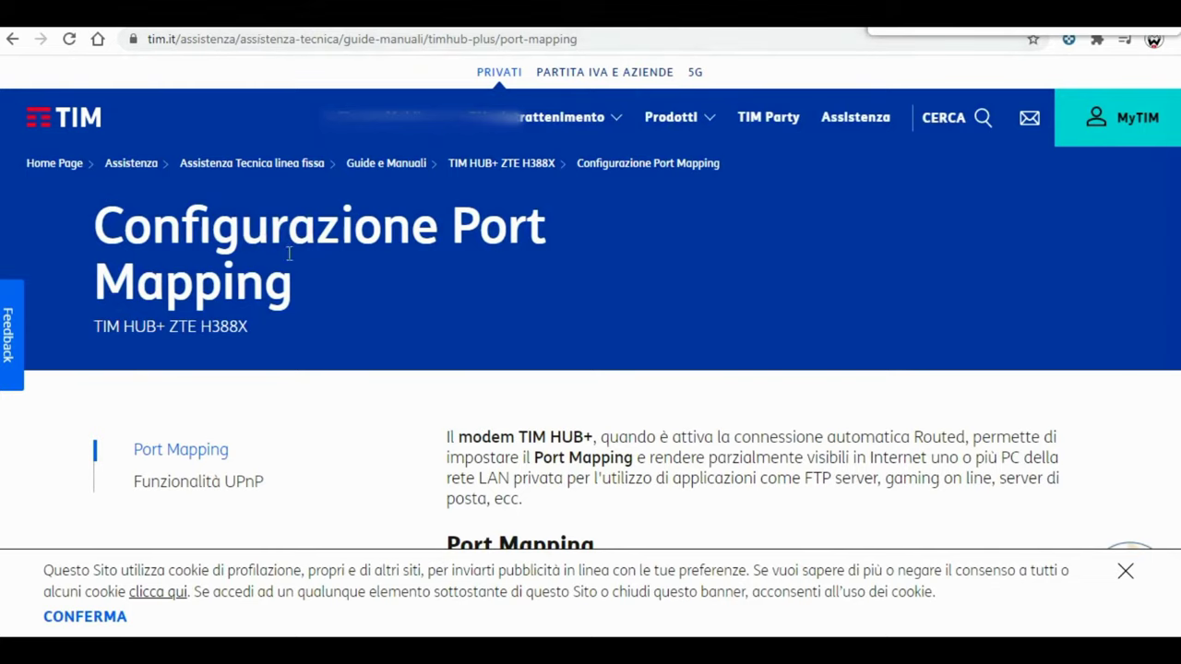
Step: Dismiss the cookie notice on the TIM HUB+ ZTE H388X guide and read how to access Gestione Modem for Port Mapping
drag(95, 326, 249, 331)
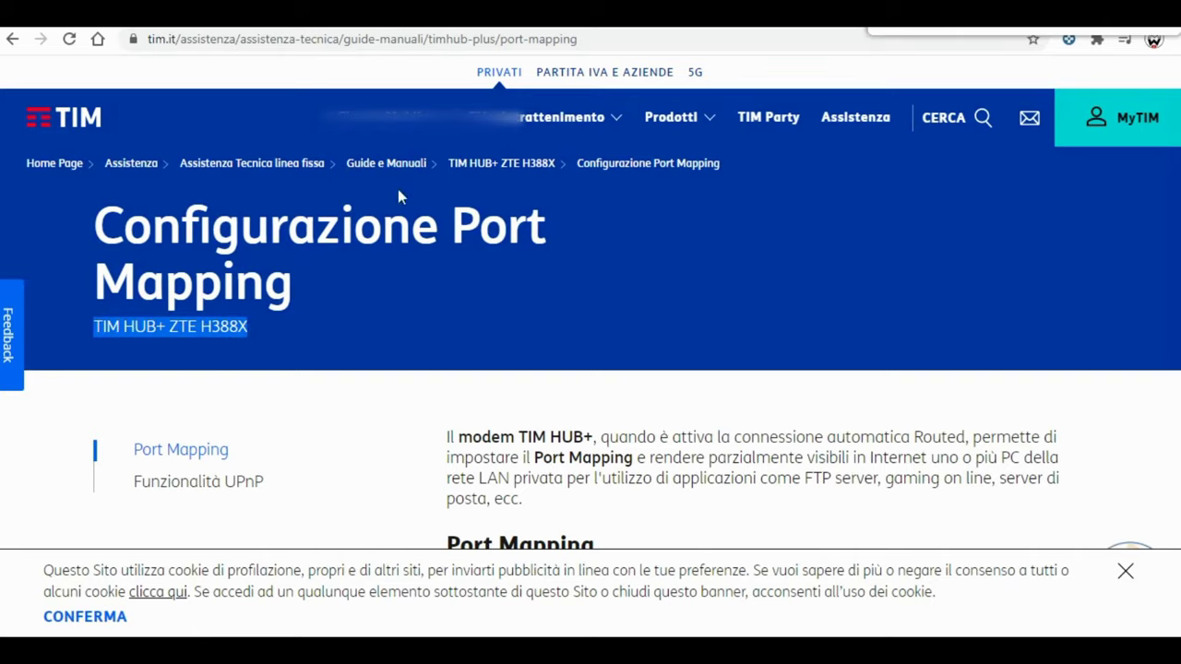
click(1126, 573)
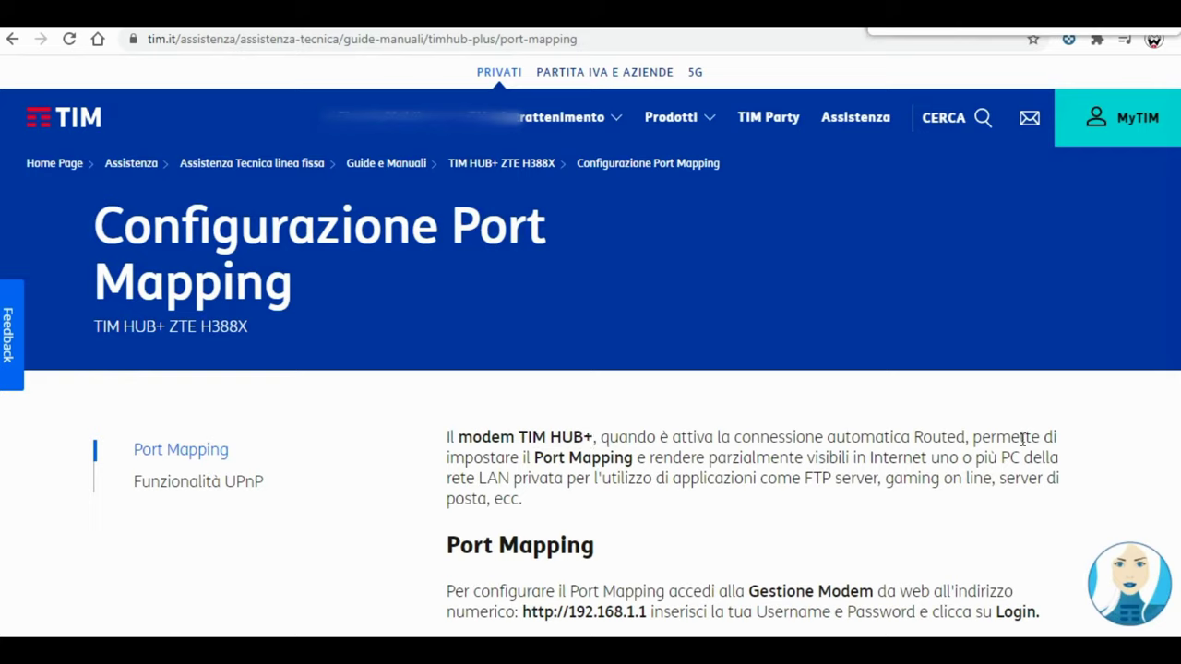
drag(480, 455, 635, 459)
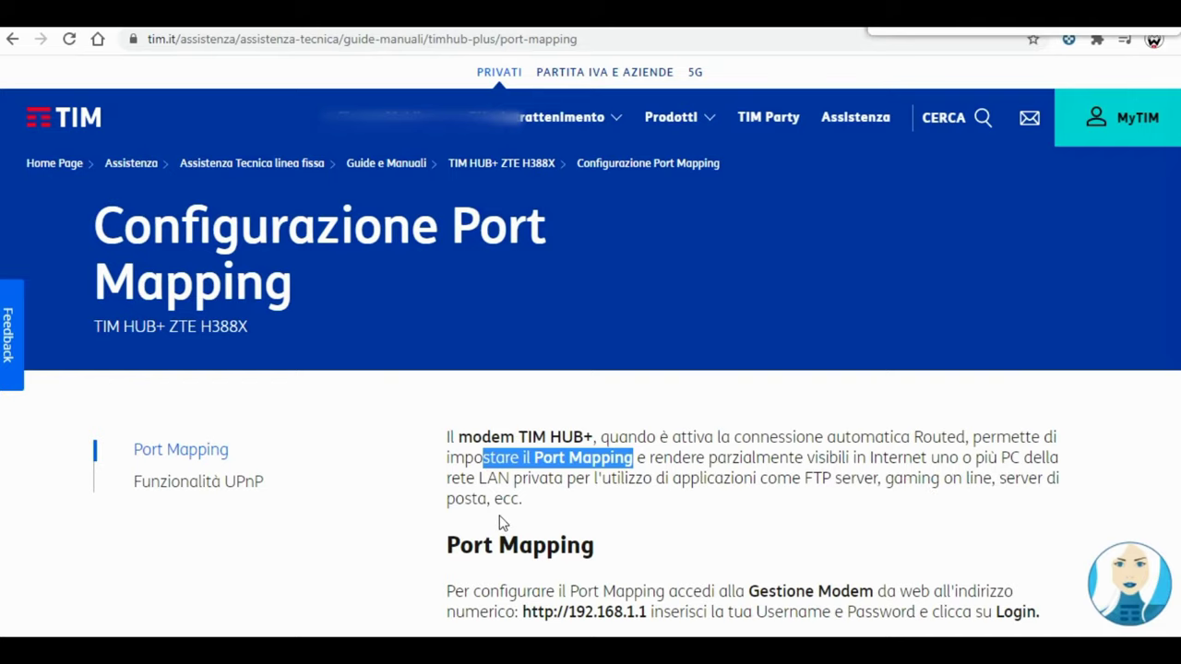
scroll(789, 503, down, 1)
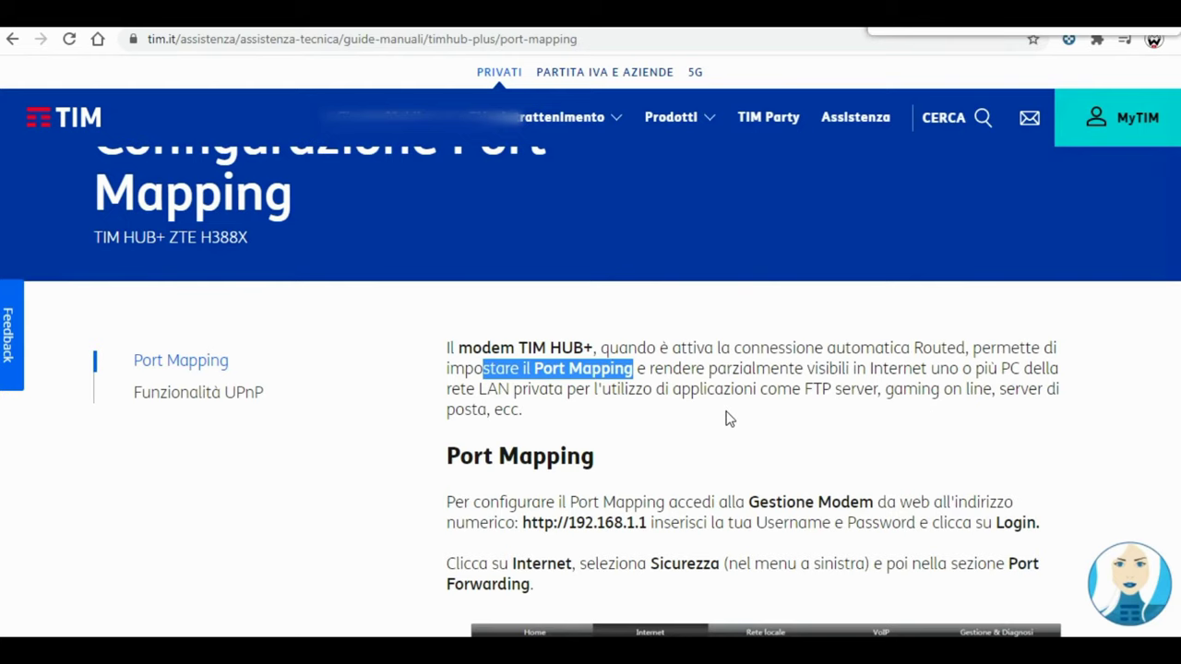
scroll(729, 419, down, 1)
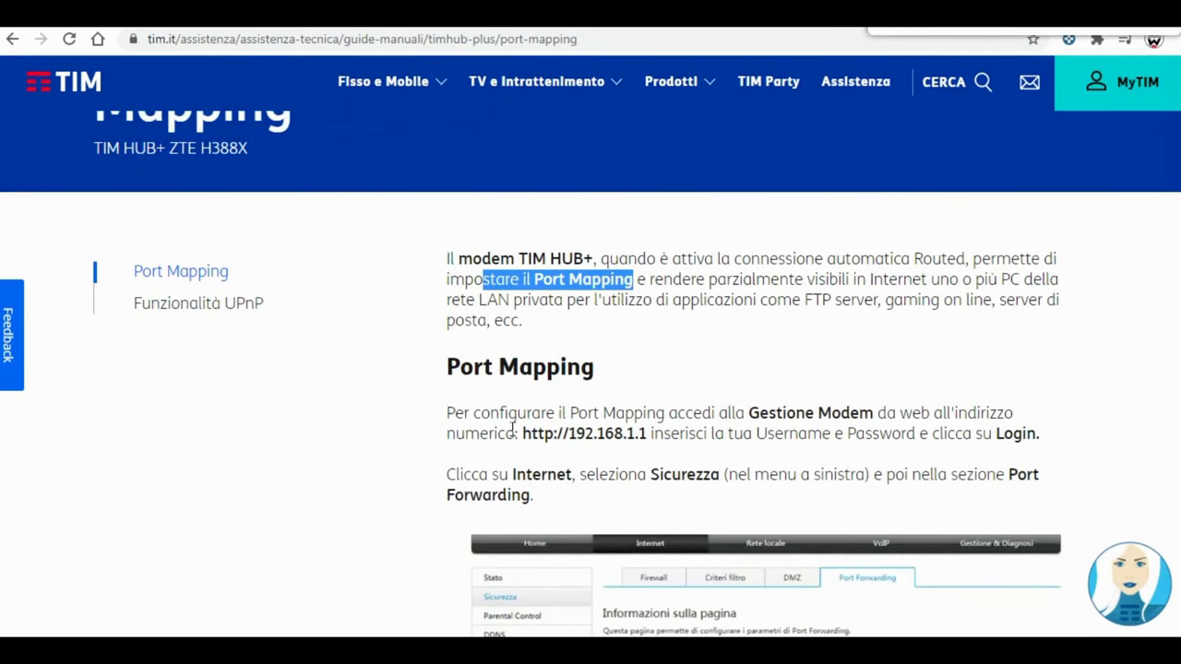
drag(668, 412, 875, 413)
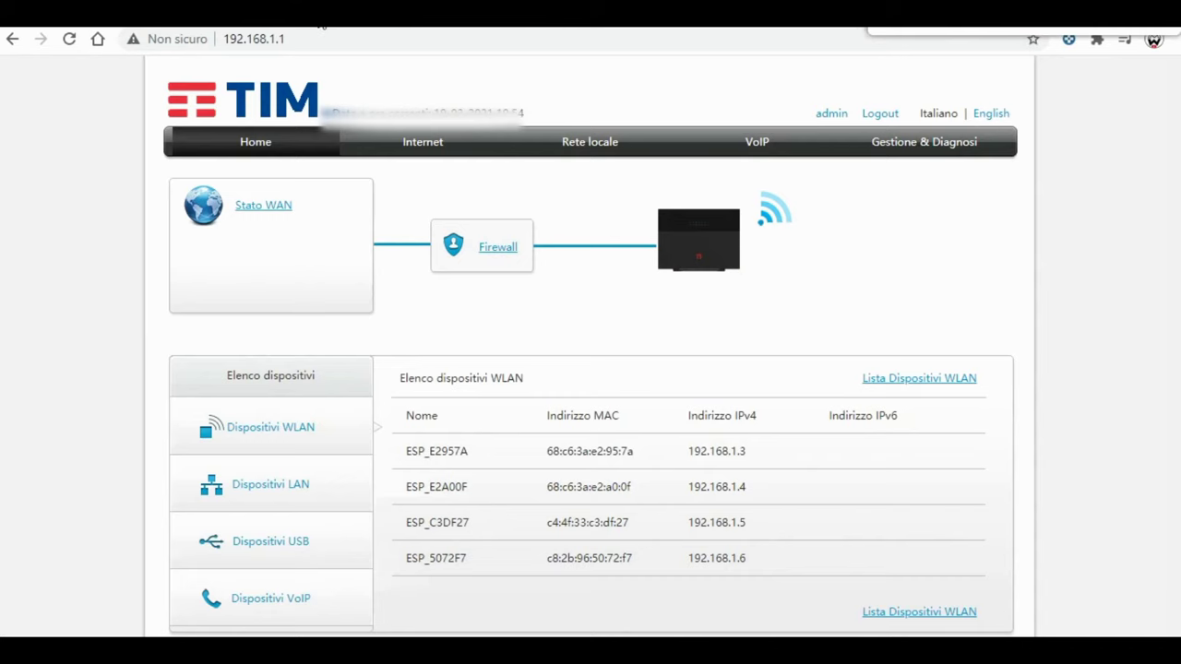
Step: Show the Internet section of the modem interface and compare it with the navigation instructions in the TIM guide
click(428, 146)
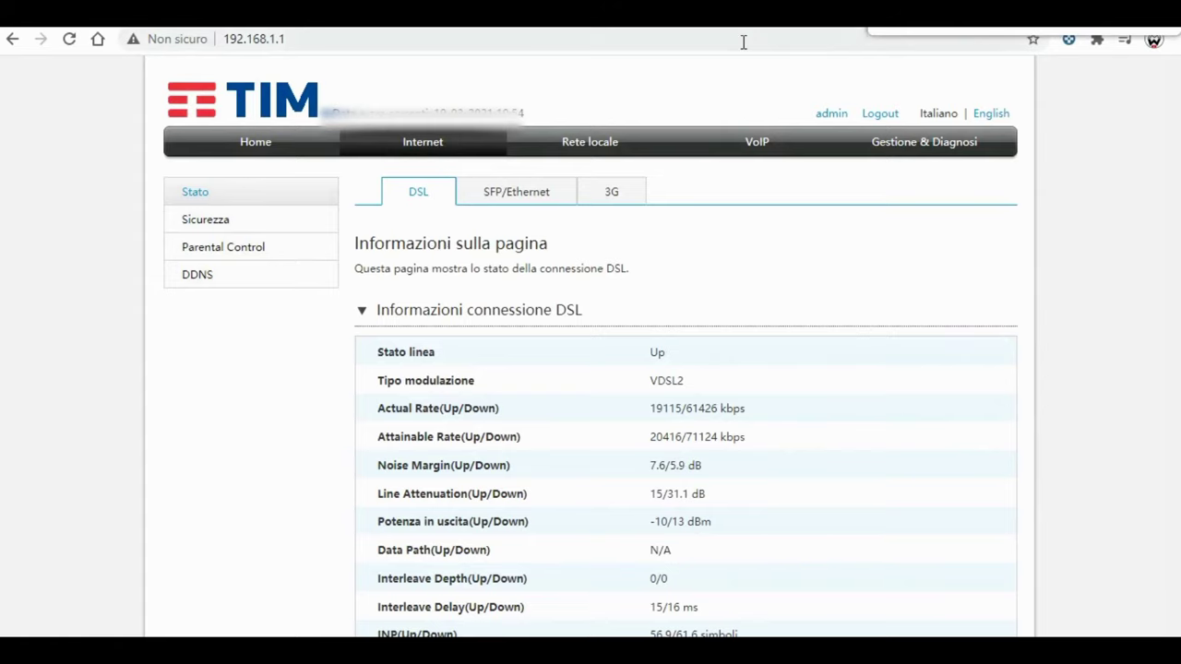
click(770, 31)
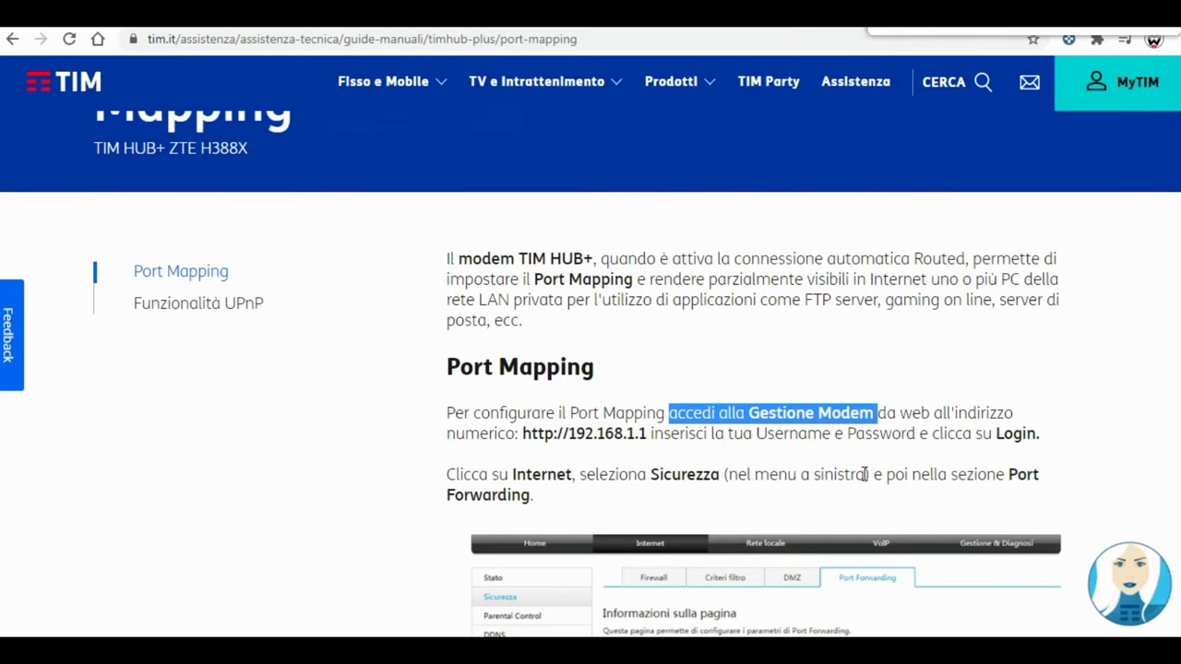
scroll(864, 474, down, 1)
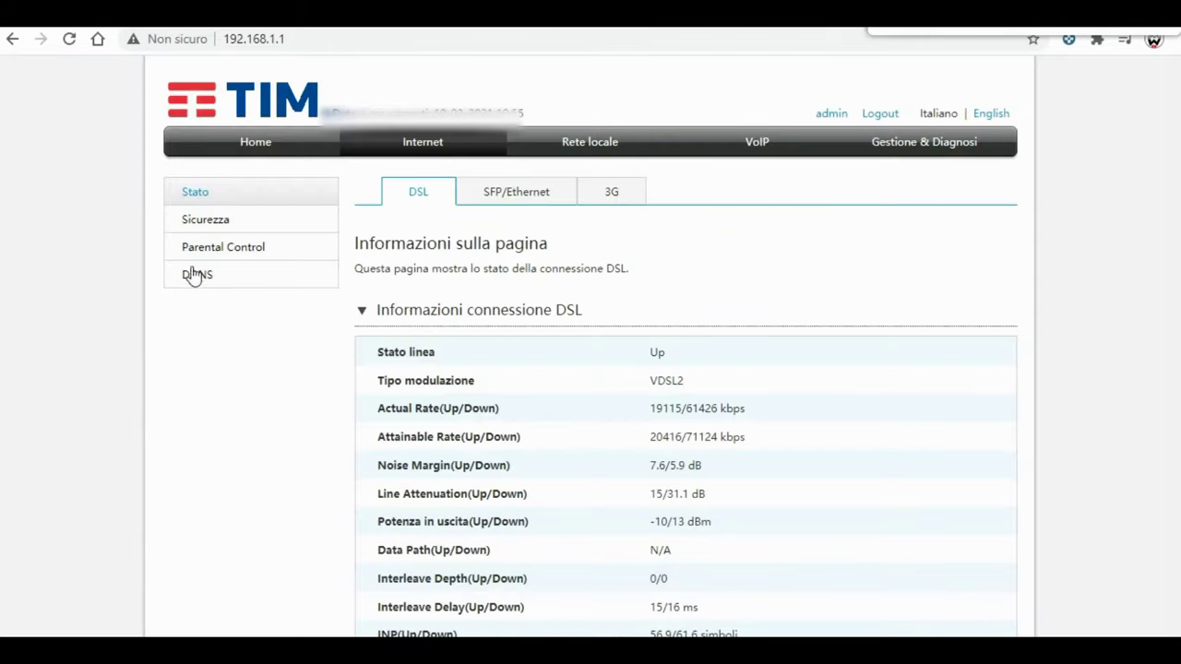
Step: Look through the modem's Sicurezza pages for filter criteria and DMZ, ending on the new Port Forwarding rule form
click(214, 223)
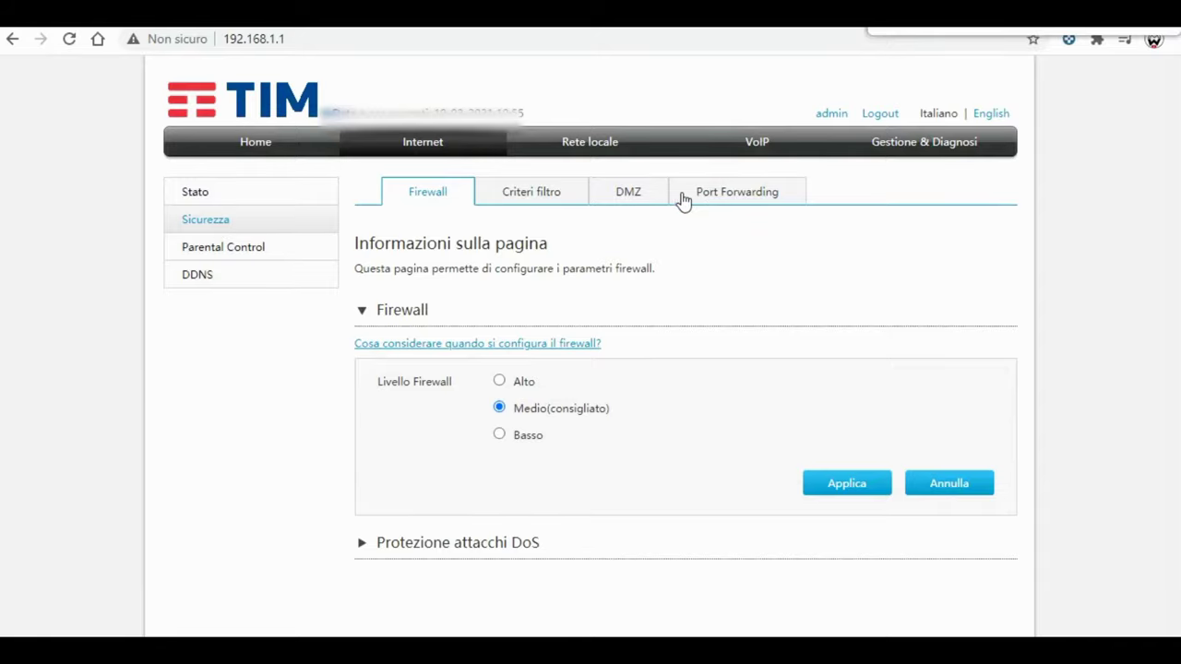
click(533, 196)
click(627, 196)
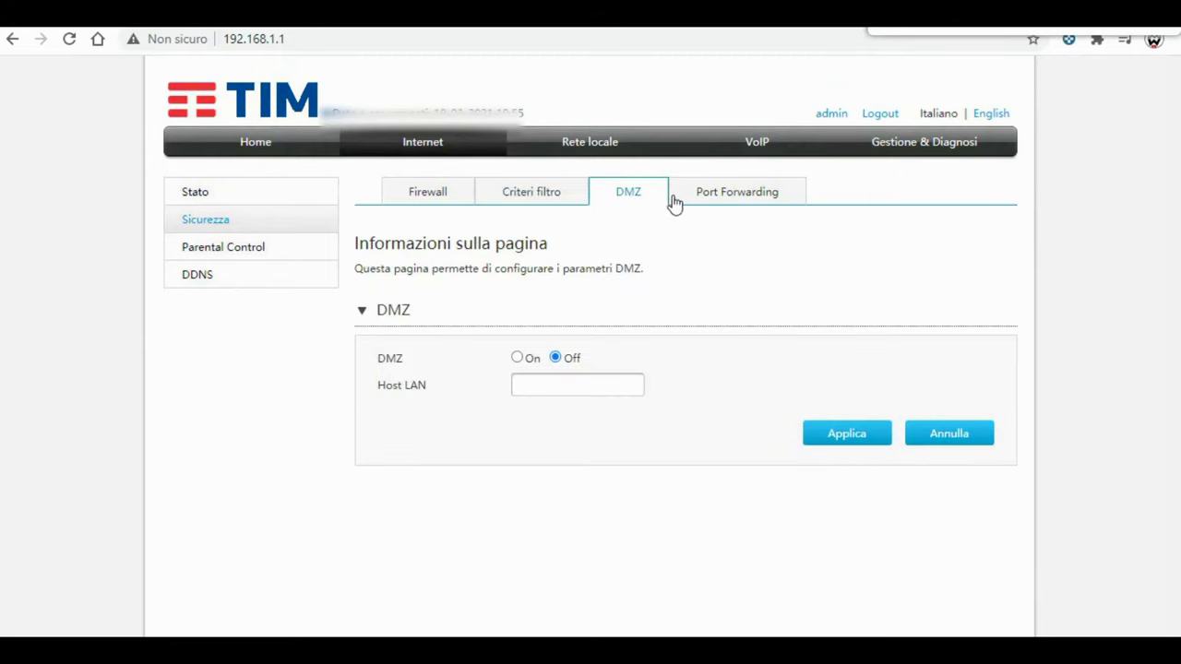
click(699, 198)
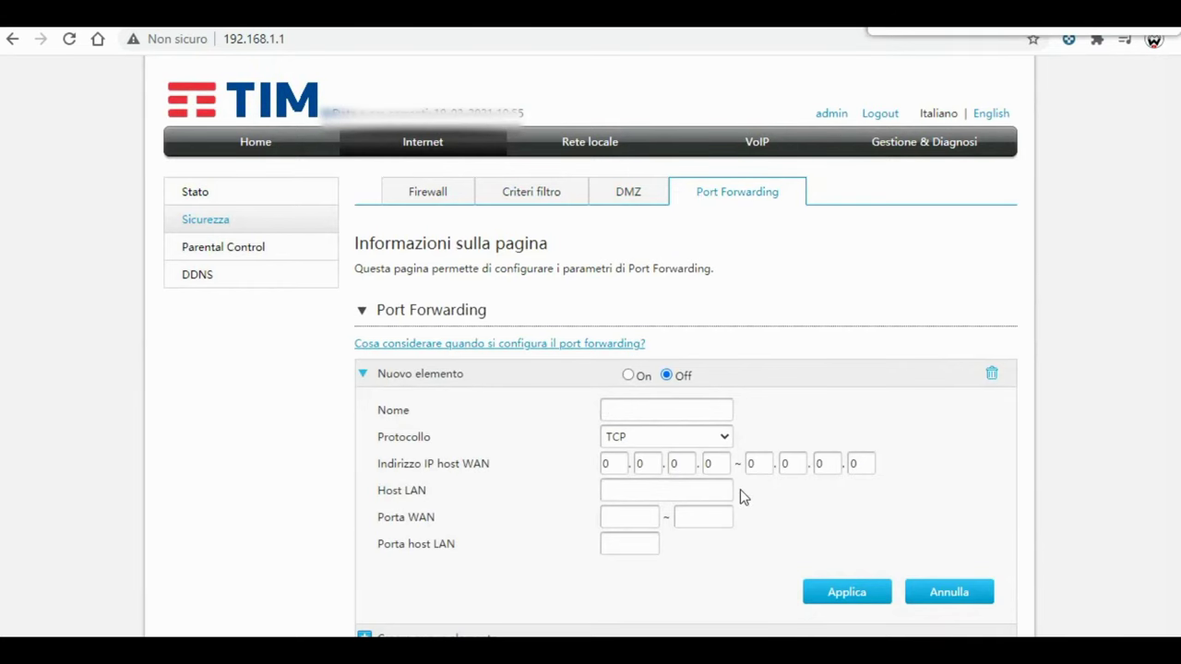
scroll(741, 496, down, 1)
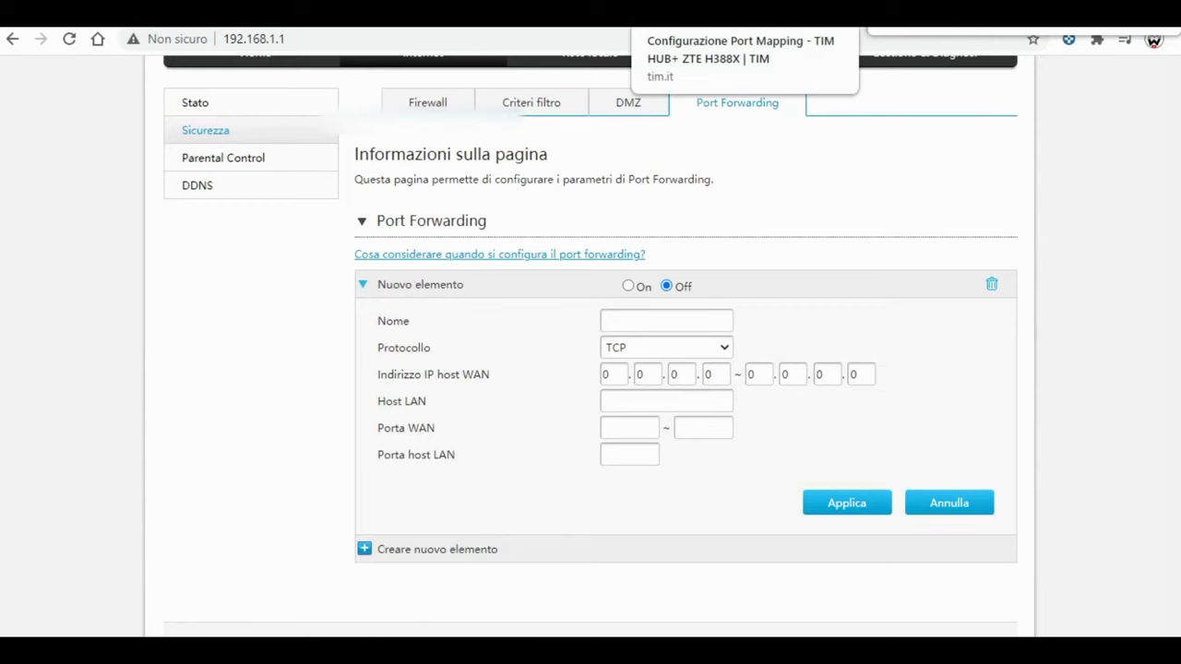
Step: Return to the TIM guide and examine its illustrated Port Forwarding form
click(715, 14)
scroll(378, 329, down, 1)
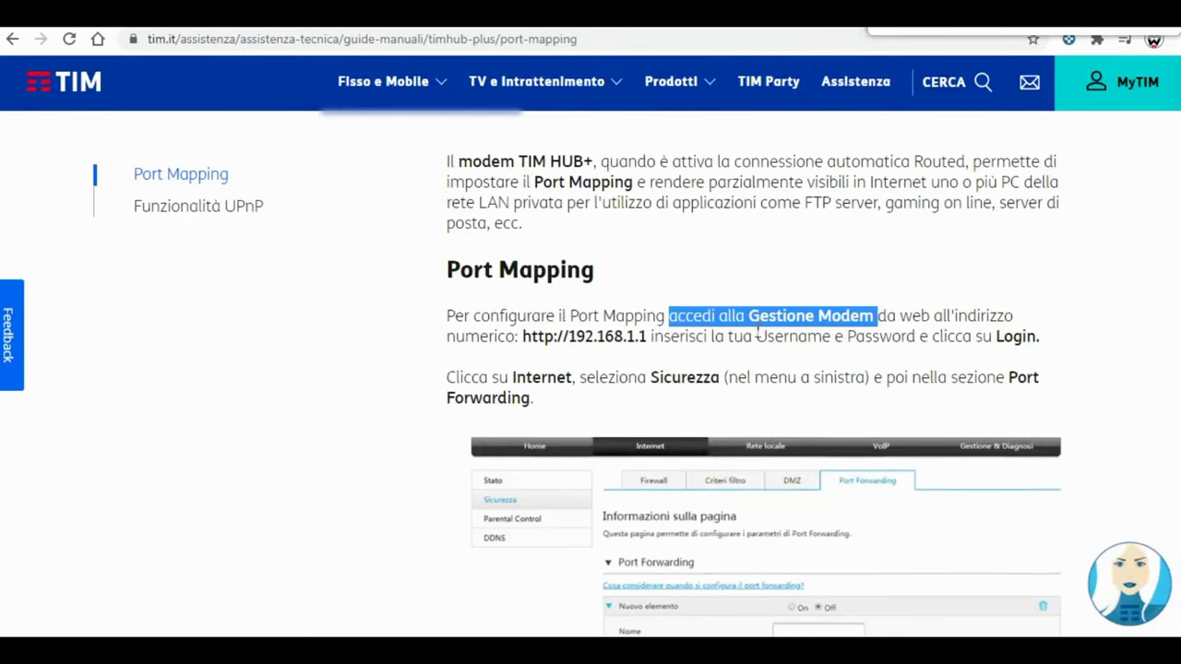
scroll(630, 327, down, 1)
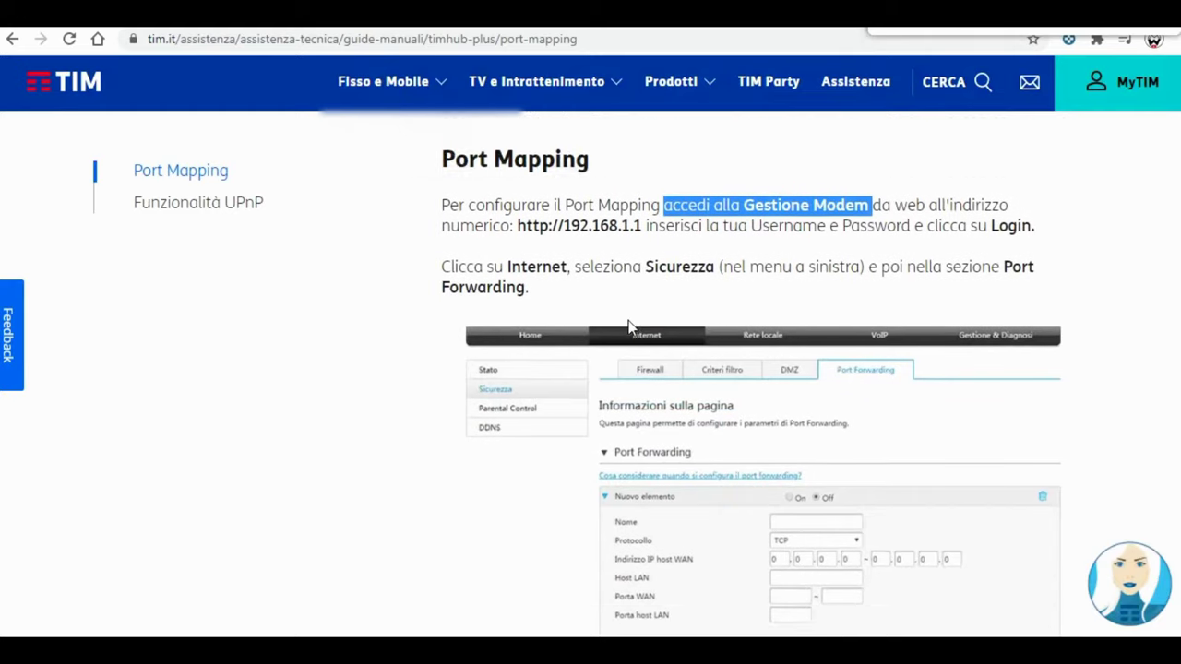
scroll(630, 326, down, 1)
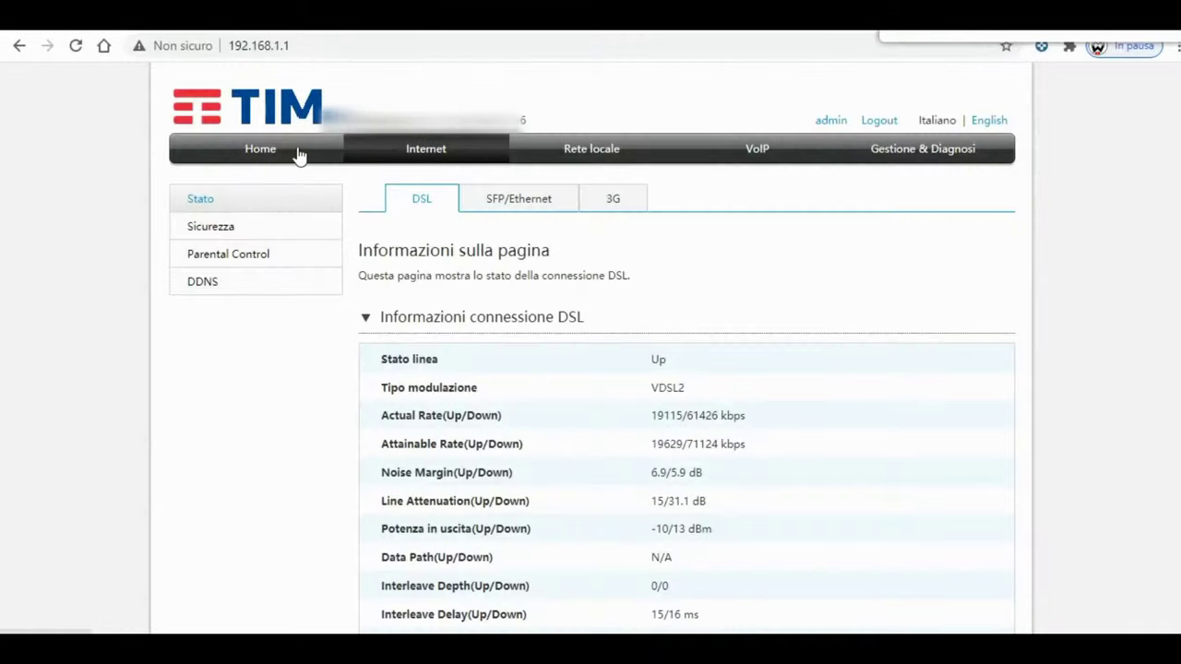
Step: In the modem's Sicurezza settings, enable a new Port Forwarding rule and name it Bittorrent
click(248, 230)
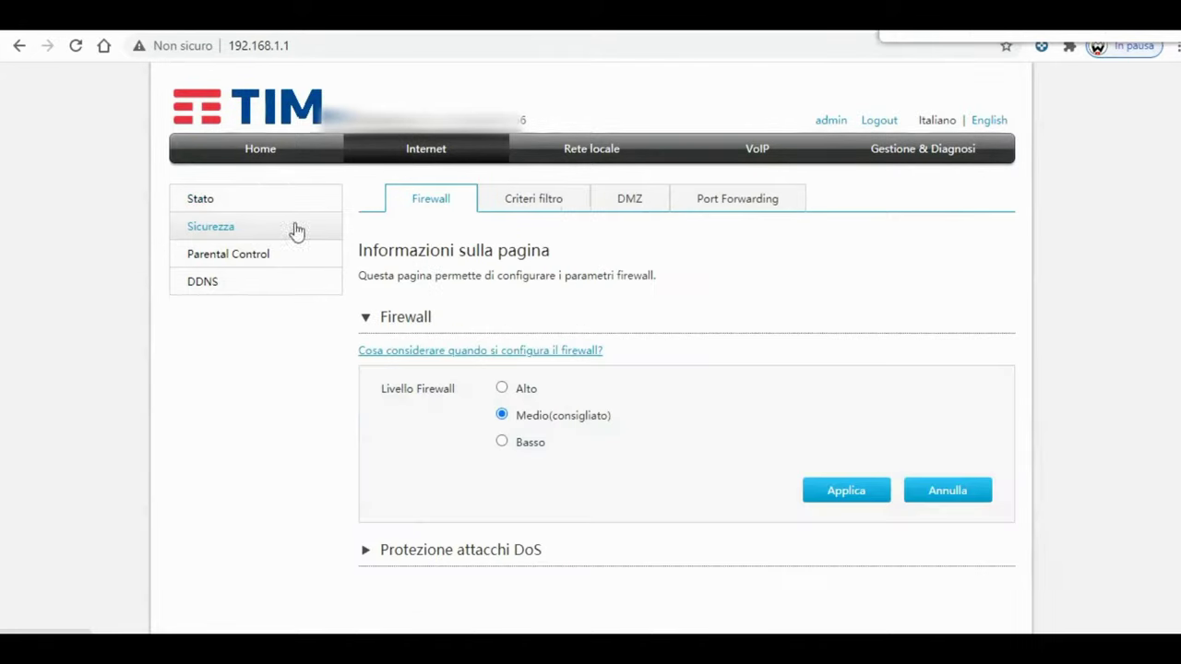
click(724, 204)
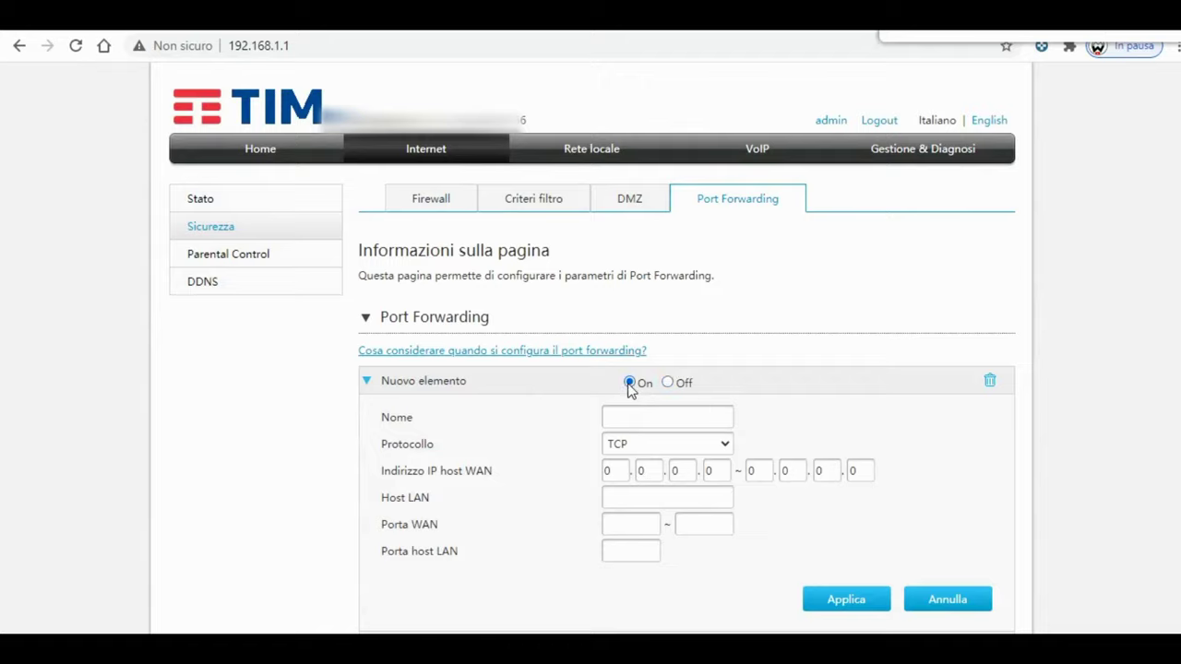
click(670, 423)
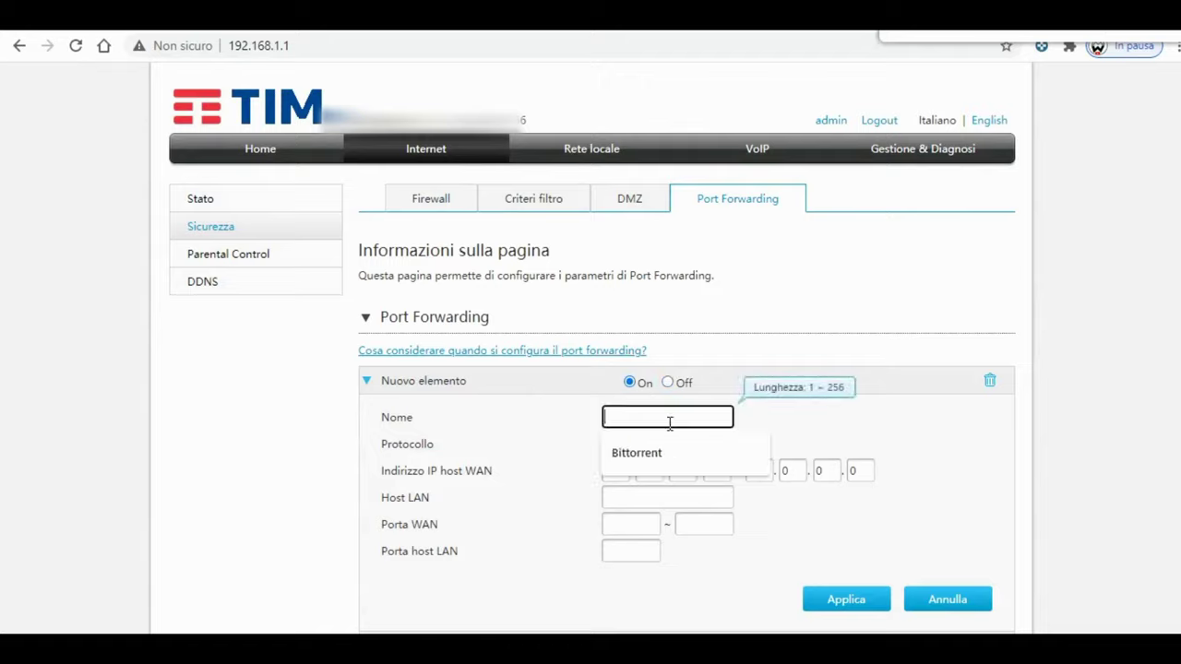
click(641, 455)
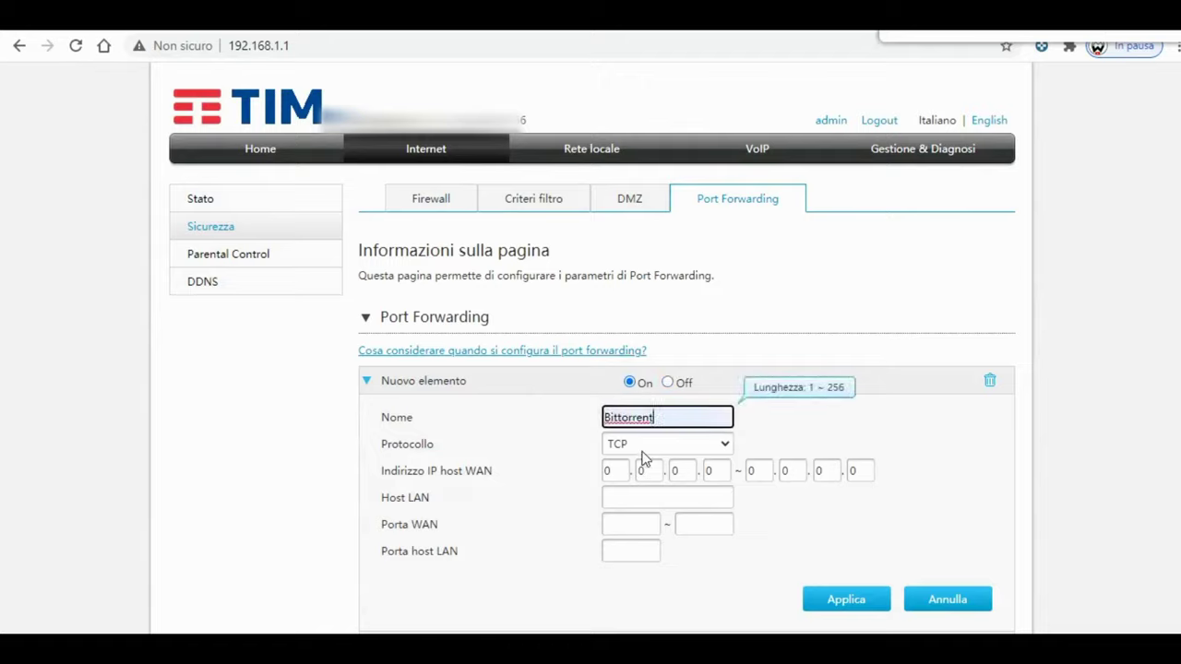
Step: Set the Bittorrent rule's protocol to TCP e UDP and its LAN host to 192.168.1.100
click(726, 446)
click(667, 525)
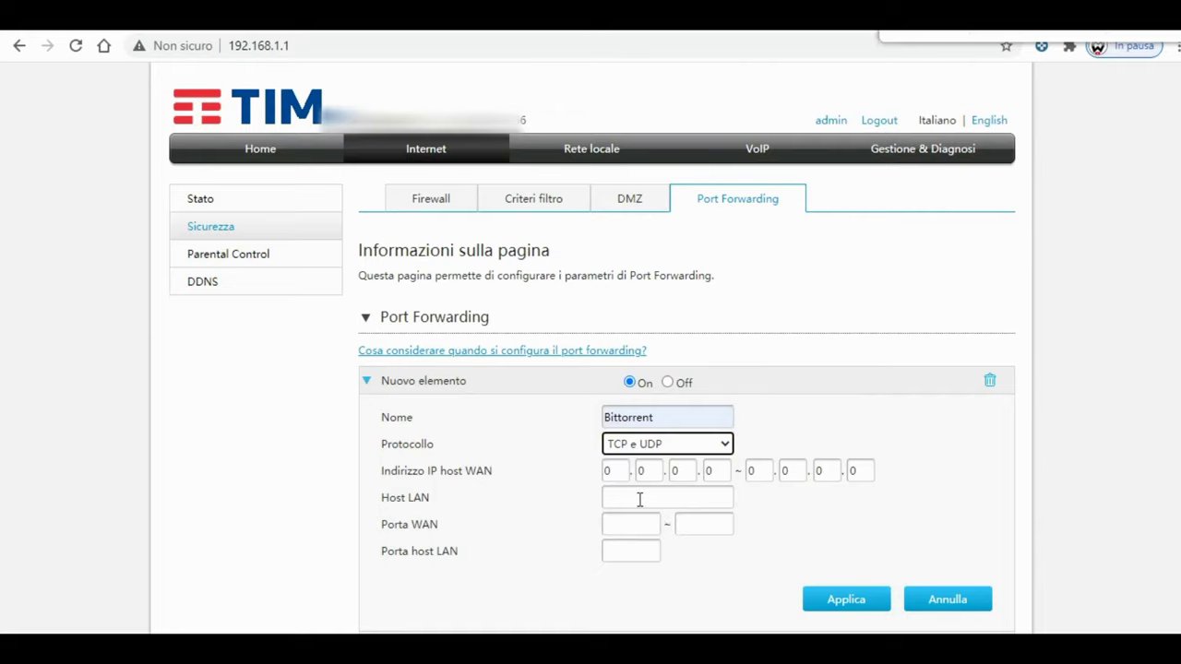
click(634, 499)
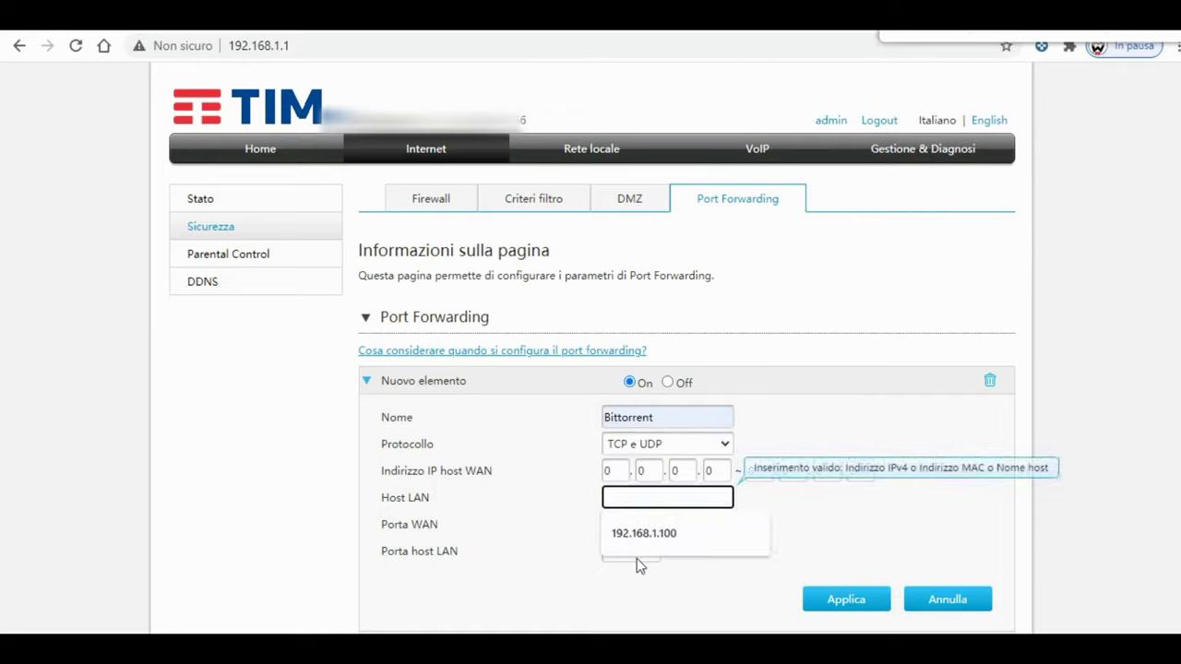
click(643, 542)
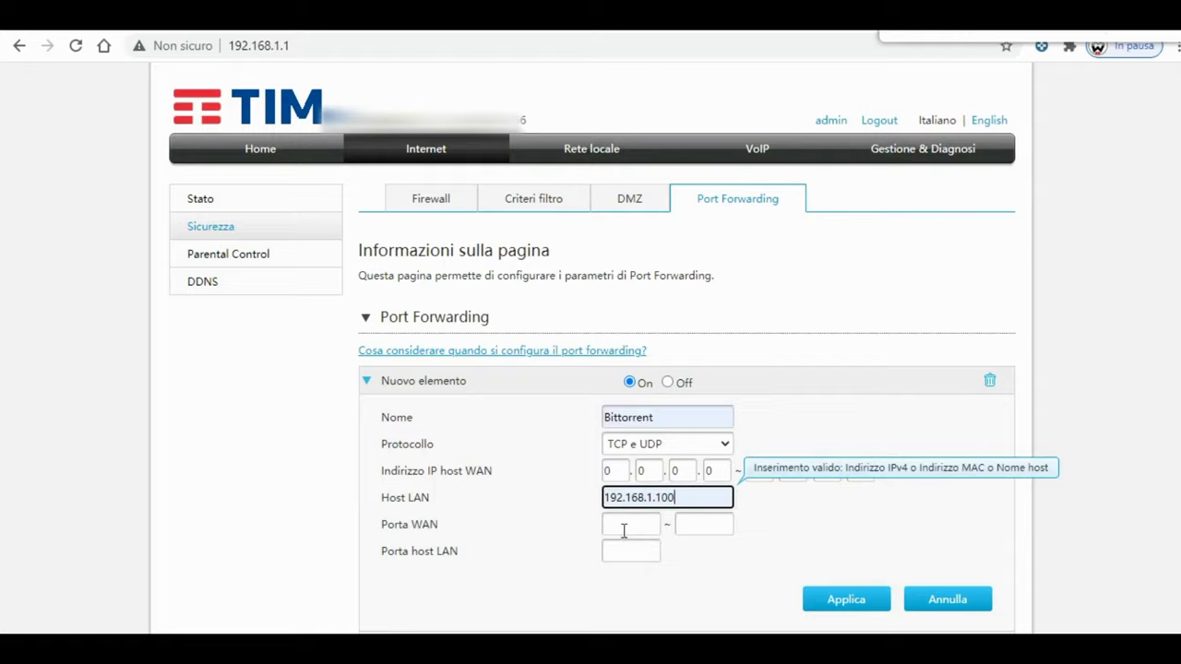
Step: Set the rule's WAN port range to 6881–6999 and its LAN host port to 1, and apply the rule
click(624, 526)
click(624, 556)
click(698, 526)
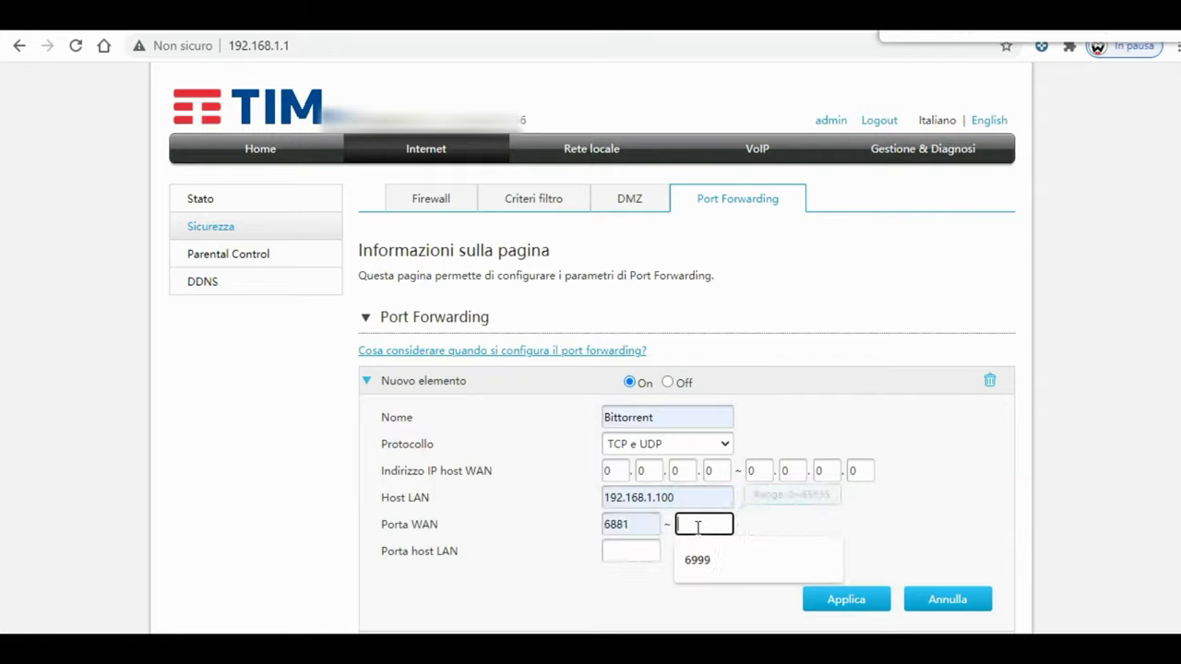
click(709, 561)
click(633, 550)
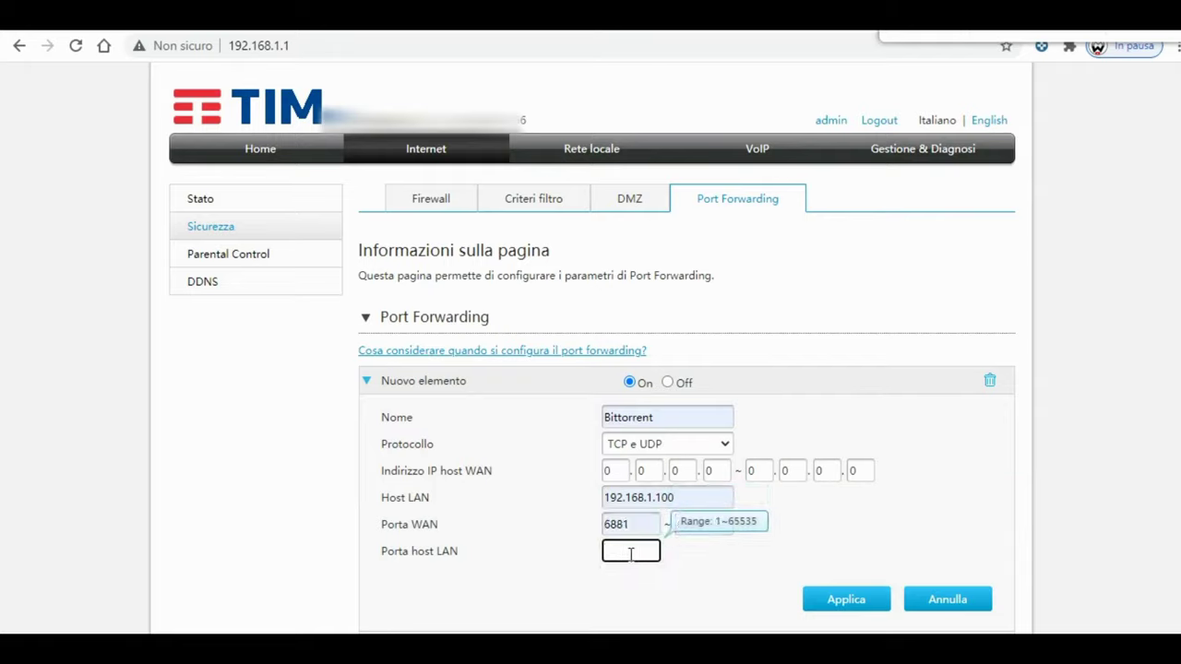
text(1)
click(831, 599)
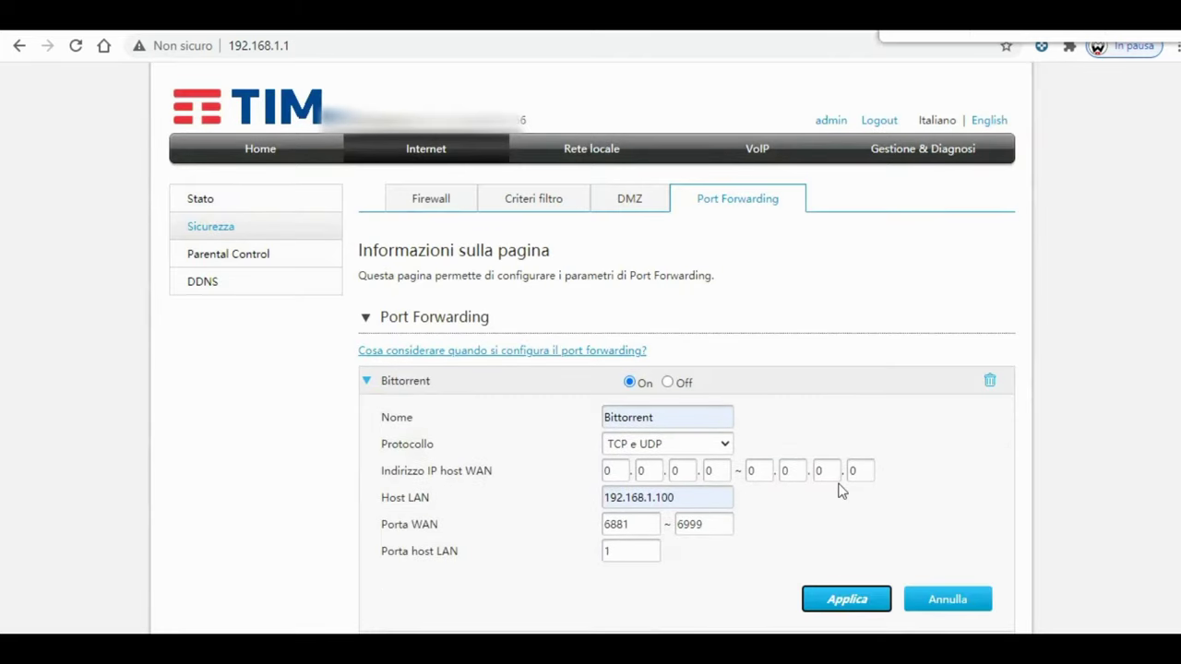
Step: Delete the Bittorrent port forwarding rule
click(990, 383)
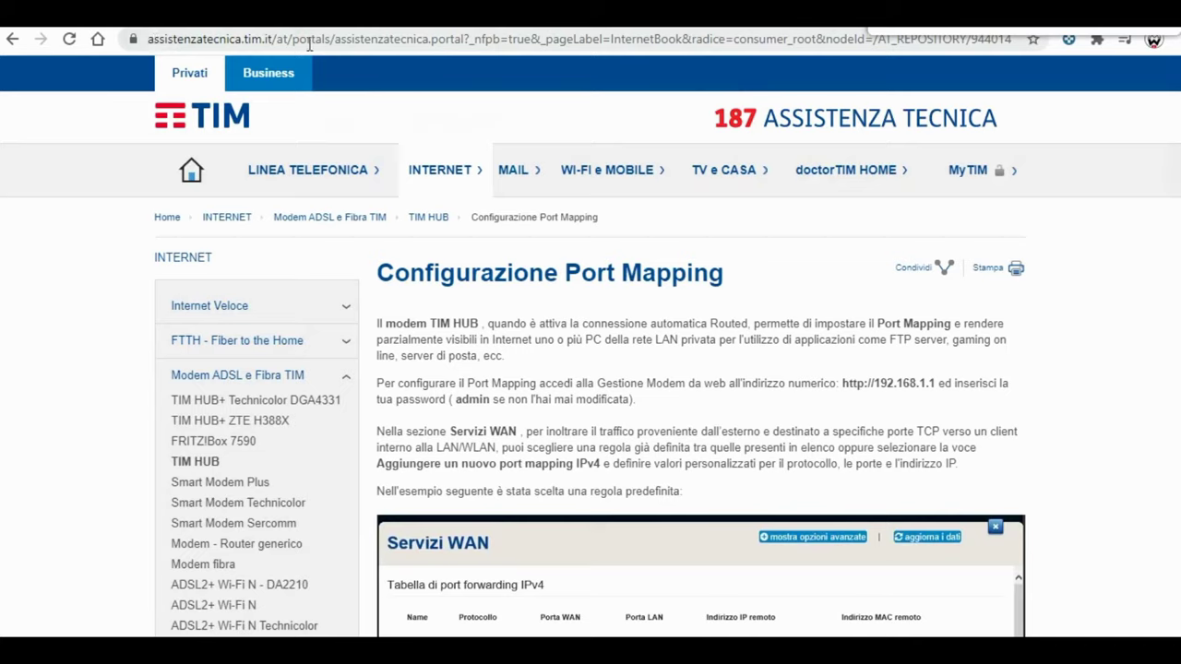
Step: On TIM's technical support site, review the TIM HUB+ Technicolor DGA4331 page and open its Configurazione Port Mapping guide
drag(158, 40, 325, 41)
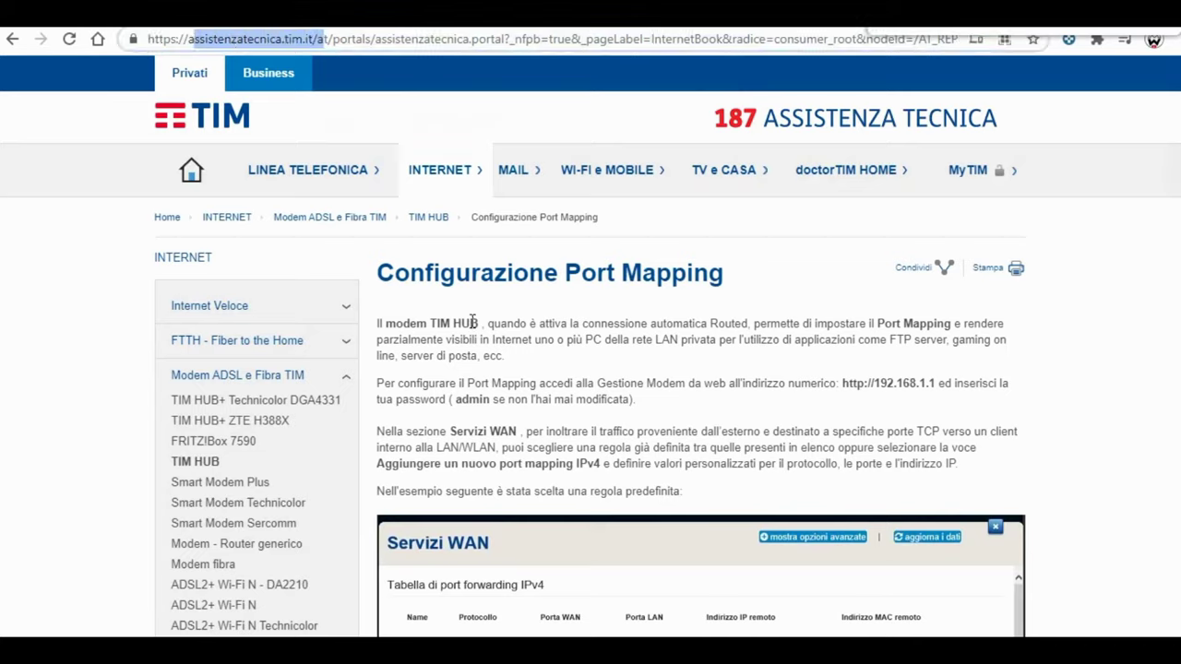
click(277, 403)
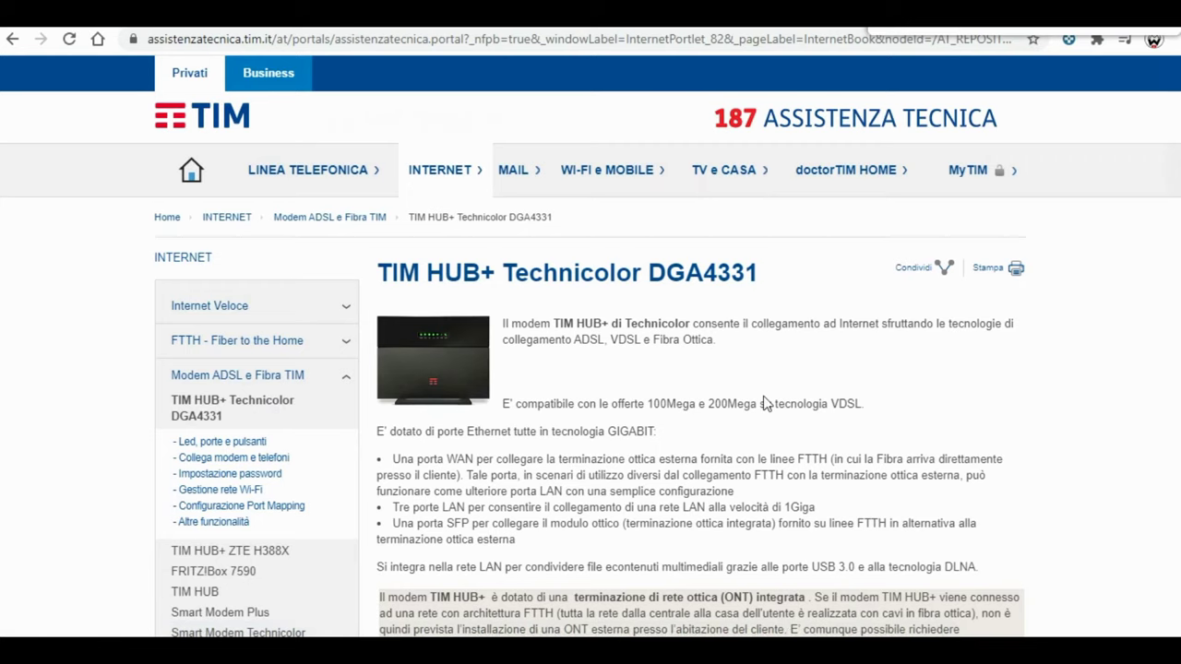
scroll(763, 397, down, 2)
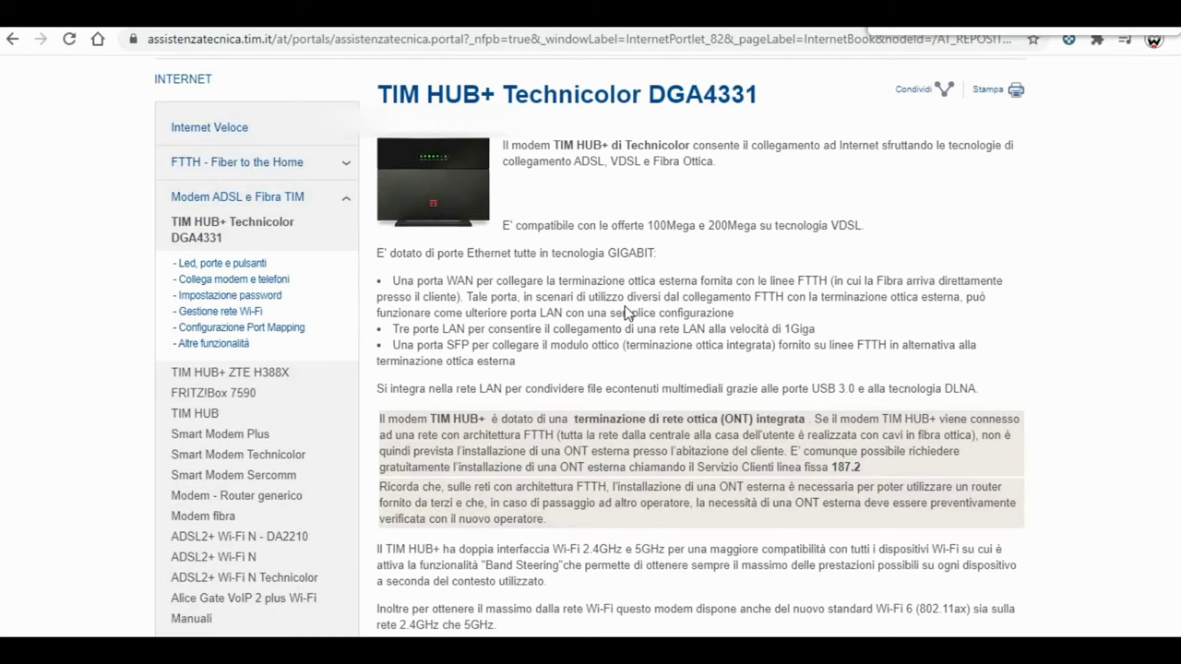
scroll(625, 314, down, 2)
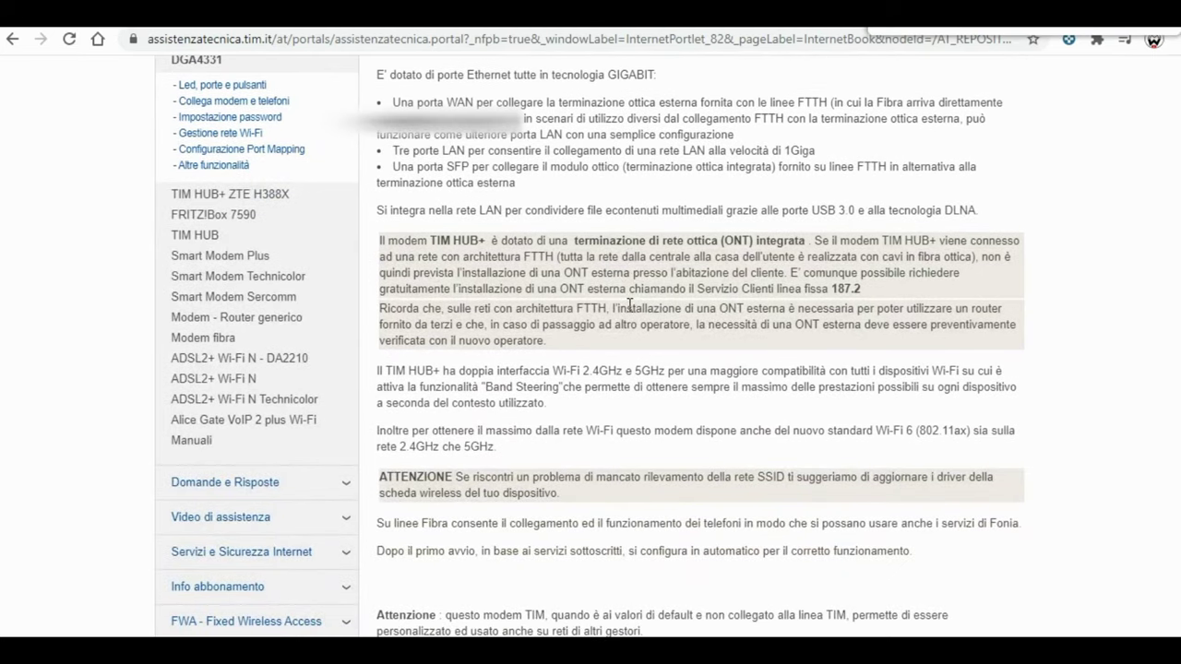
scroll(630, 305, down, 2)
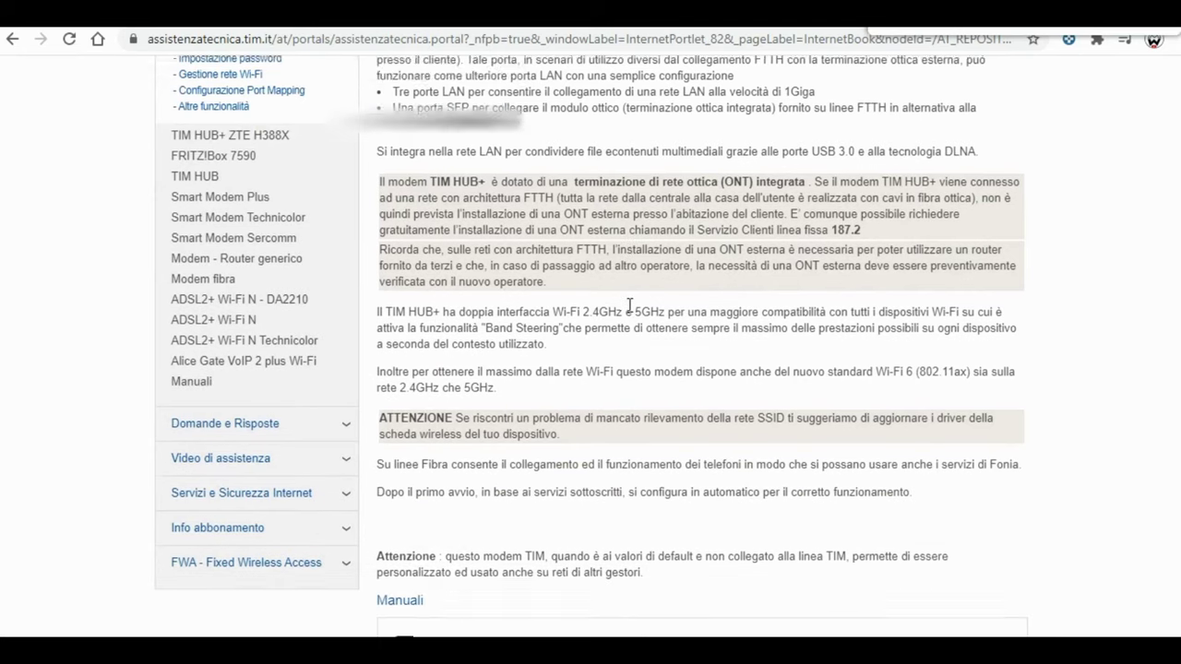
scroll(630, 305, down, 1)
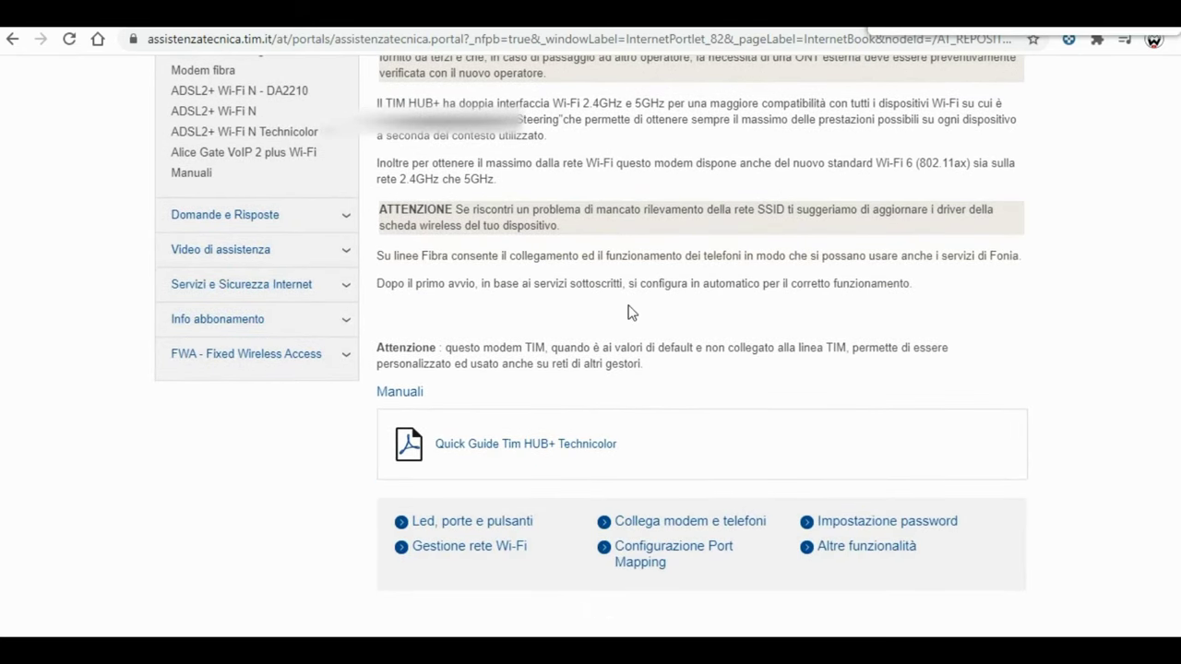
click(648, 557)
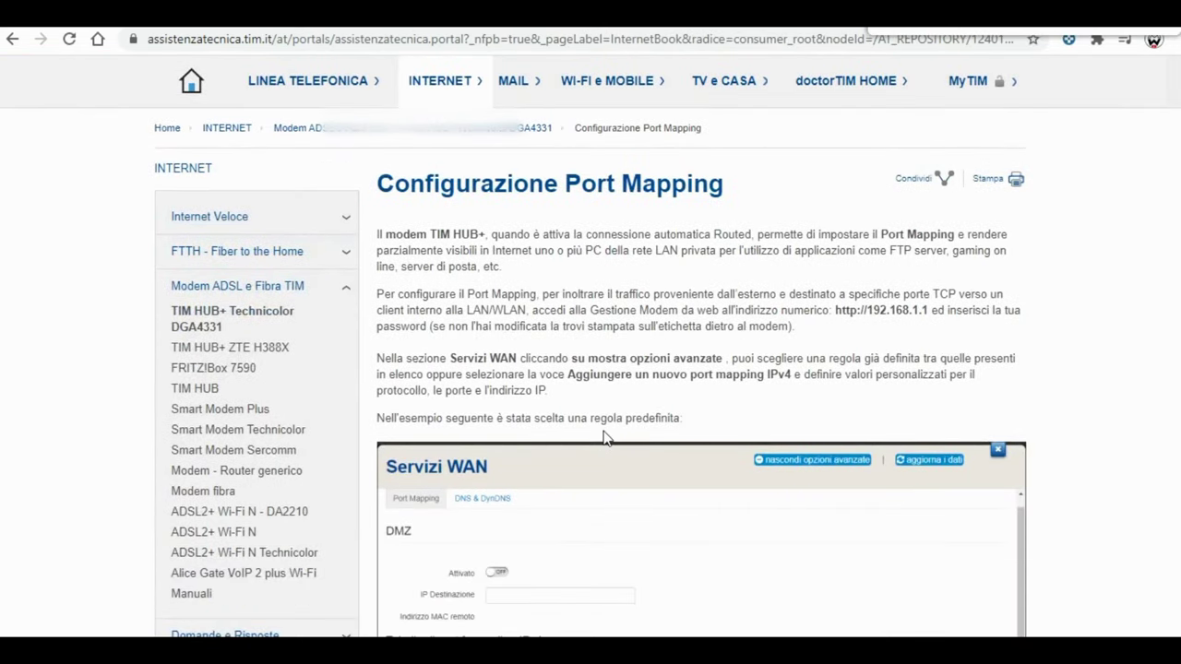
Step: In the Configurazione Port Mapping guide, highlight the Servizi WAN instruction and the passage on adding a custom IPv4 port mapping
scroll(606, 435, down, 1)
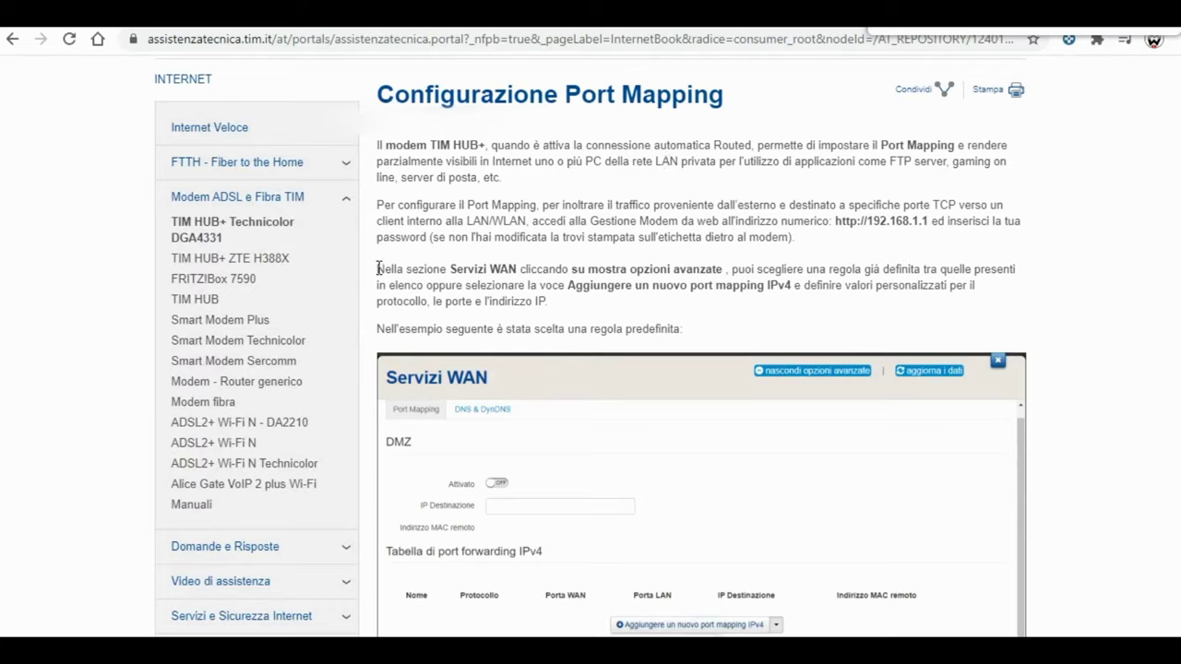
drag(378, 268, 514, 270)
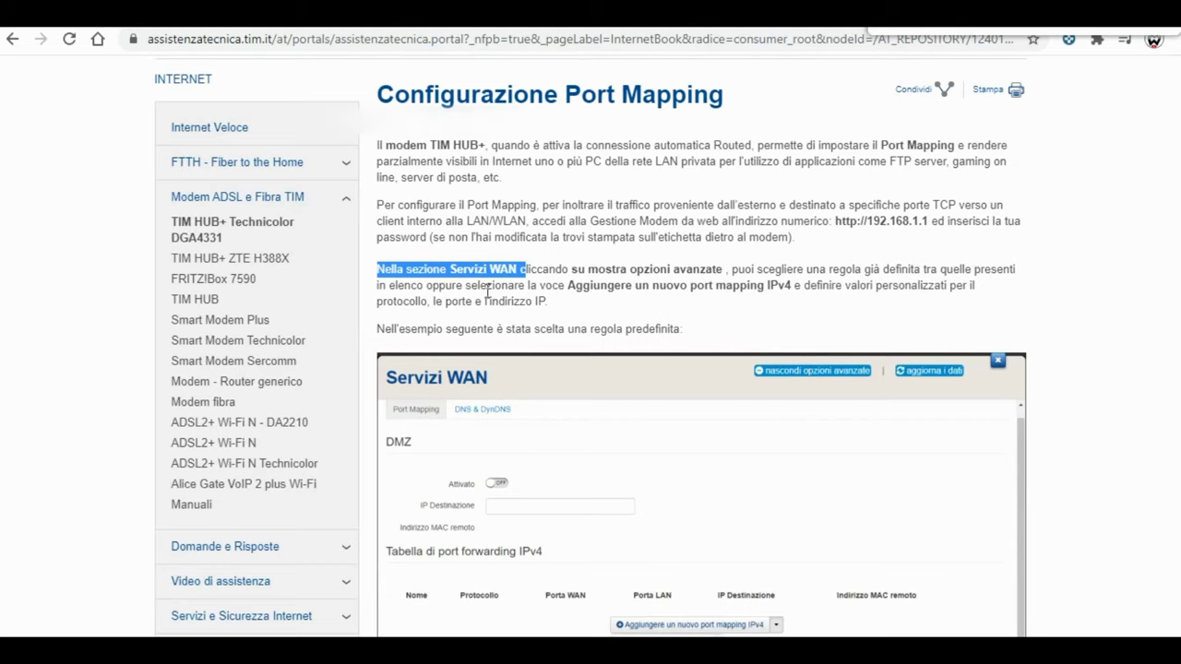
drag(636, 287, 945, 302)
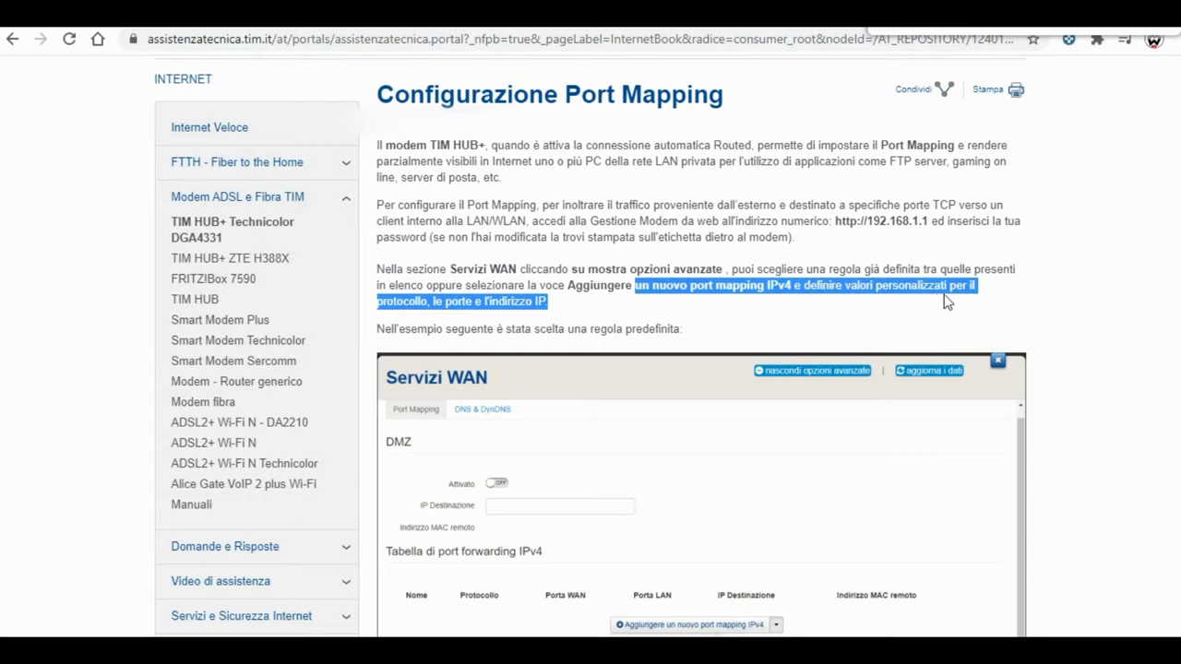
click(479, 26)
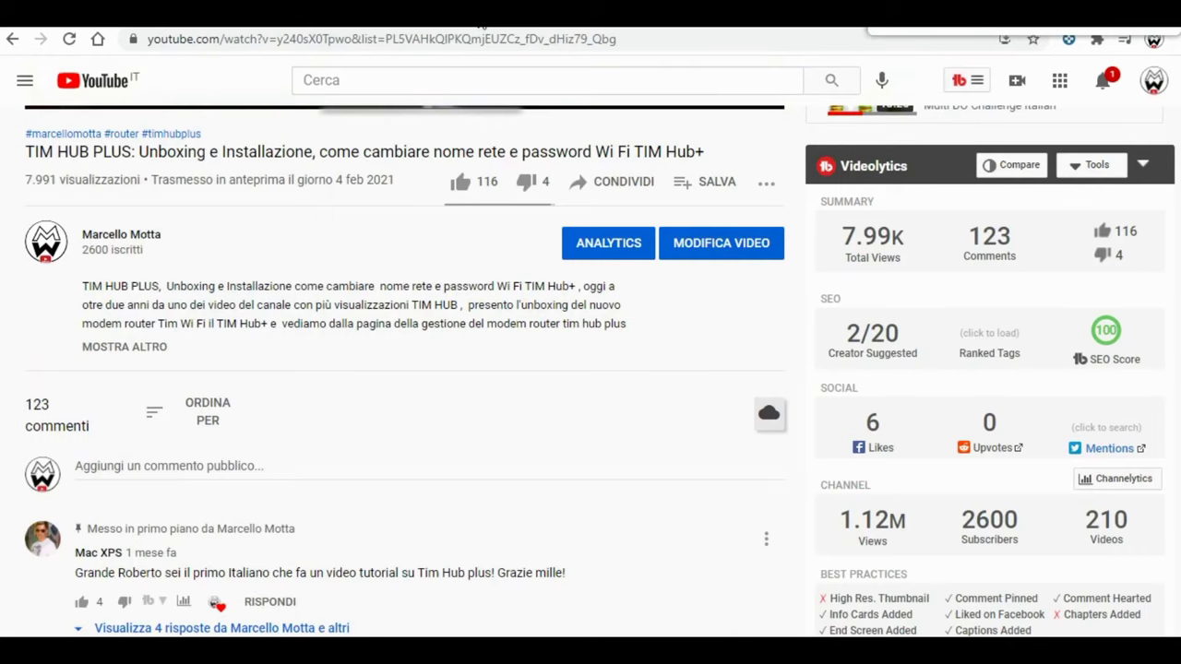
key(ctrl+Tab)
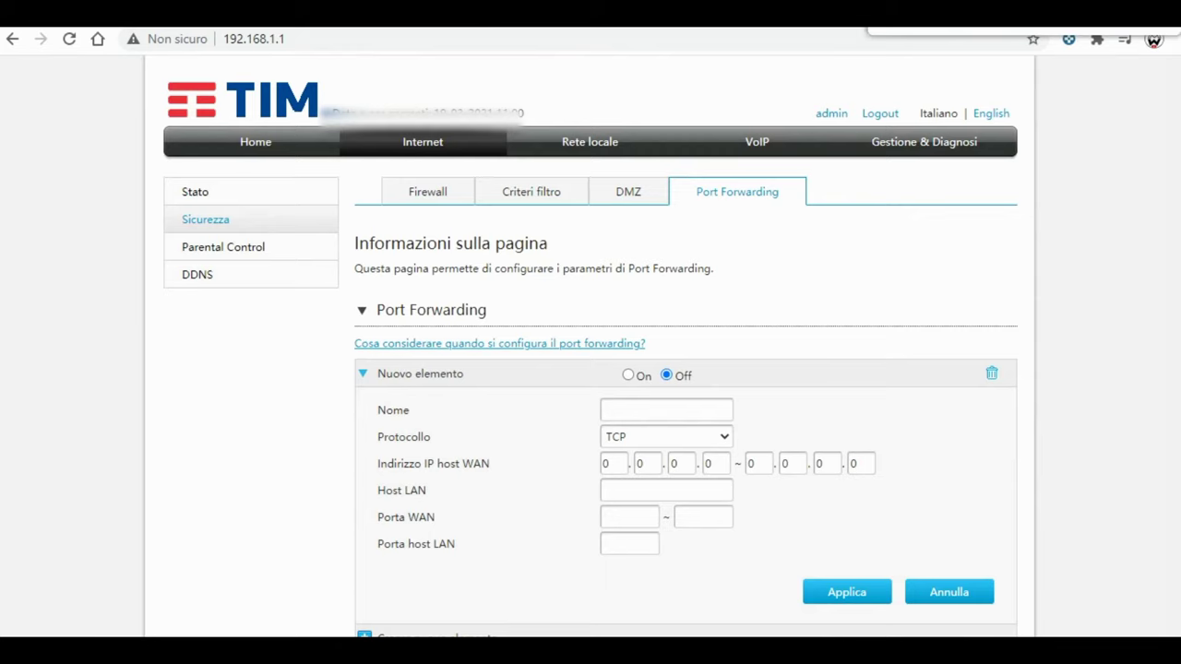
key(ctrl+Tab)
key(ctrl+Tab)
click(716, 26)
Step: Review the guide's Servizi WAN example of choosing a predefined rule and adding BitTorrent with the client's IP address
scroll(714, 367, down, 2)
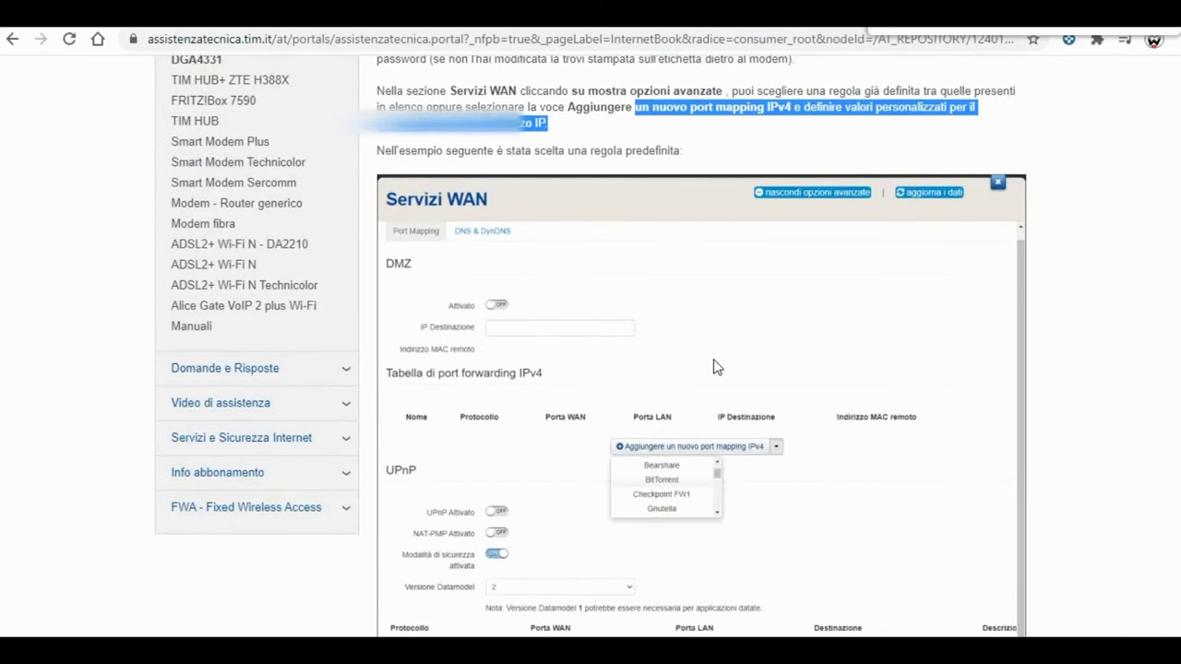
scroll(713, 358, down, 1)
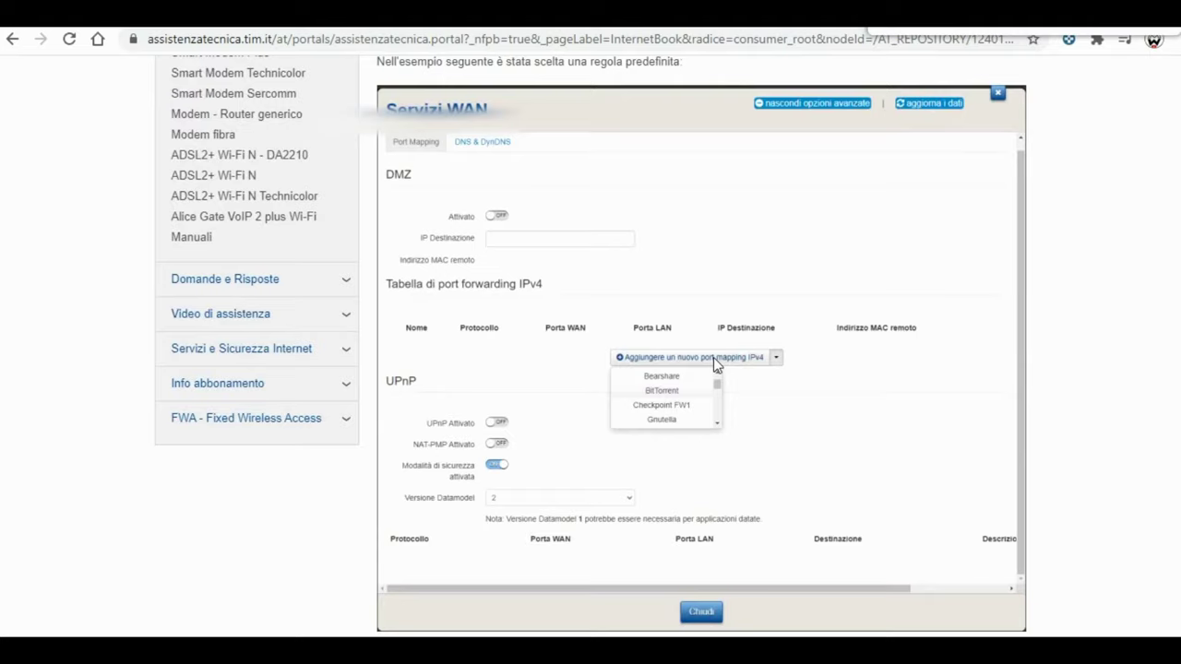
scroll(714, 357, down, 1)
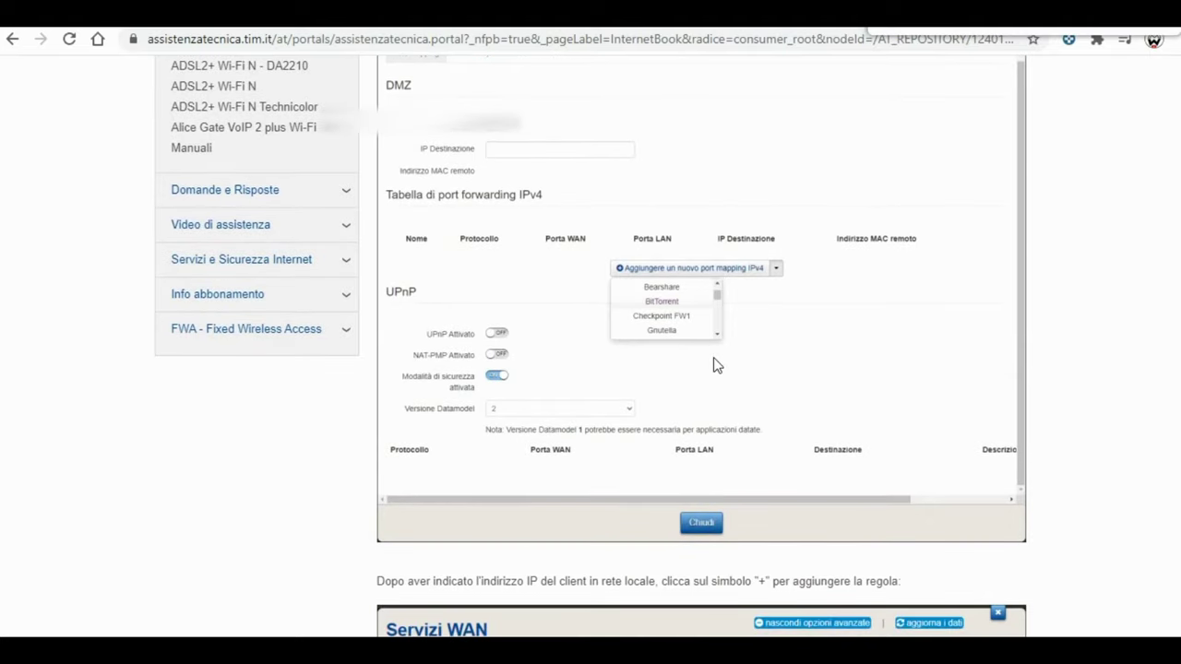
scroll(717, 365, down, 1)
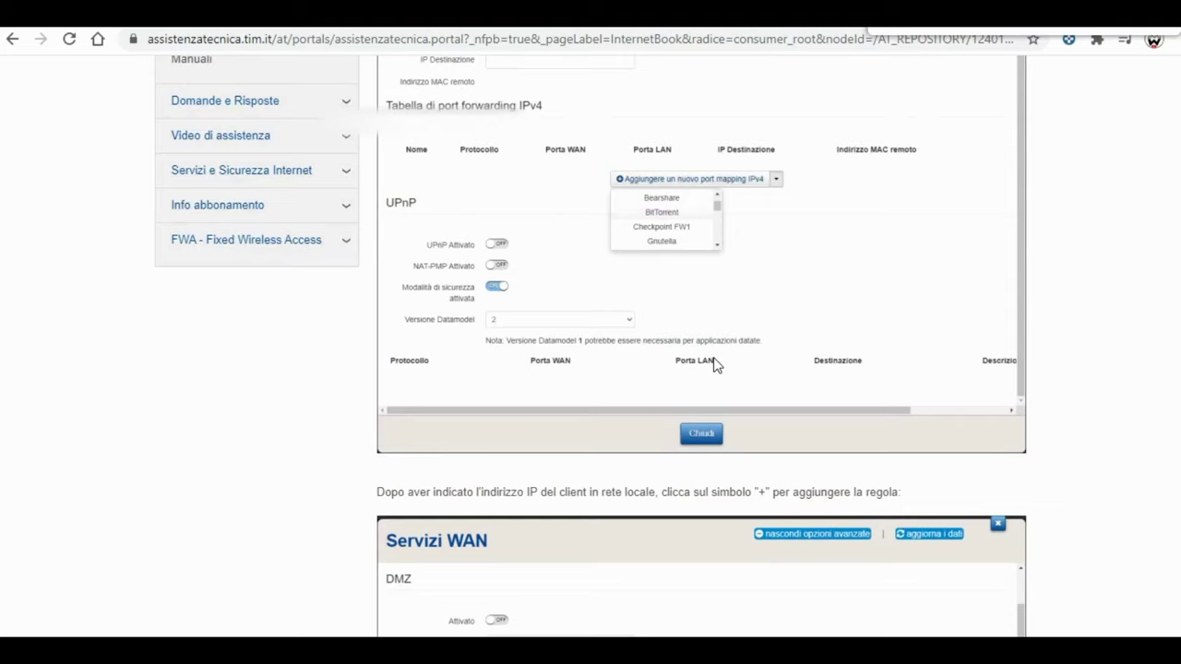
scroll(715, 365, down, 2)
scroll(715, 364, down, 3)
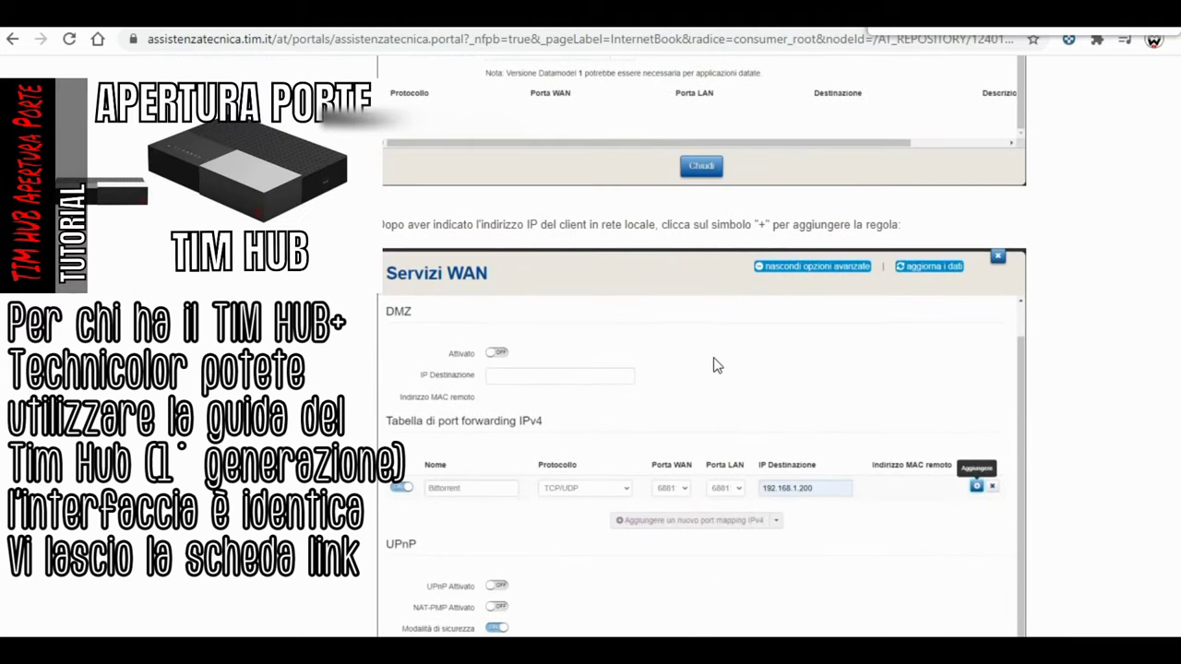
scroll(713, 365, up, 7)
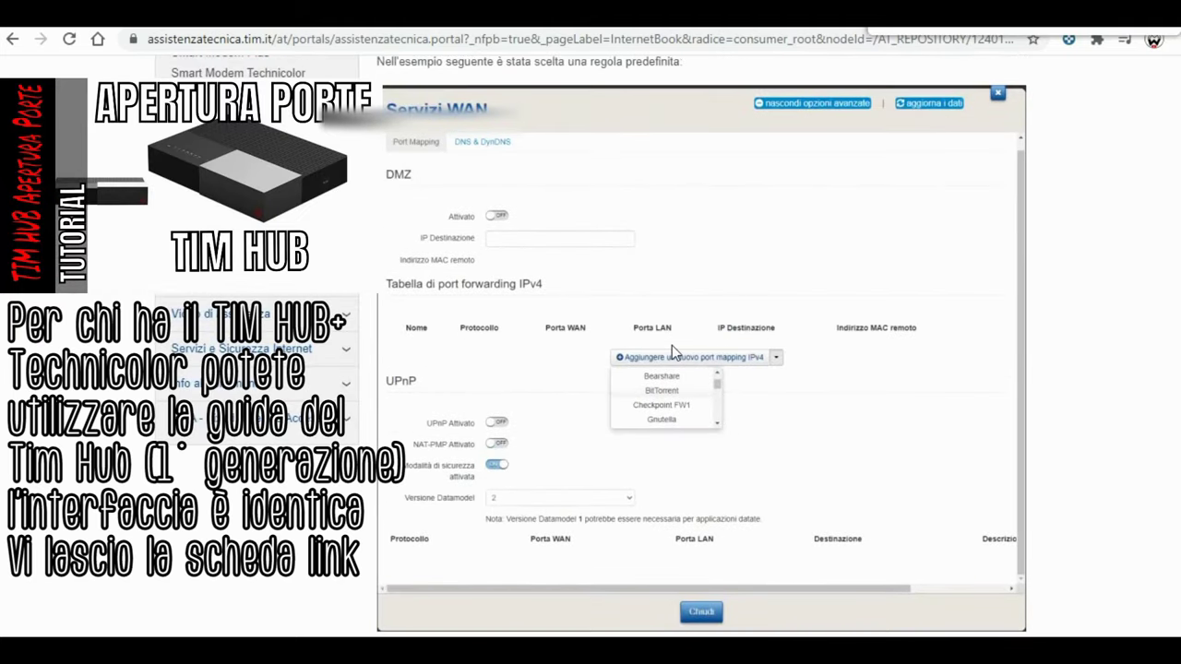
scroll(672, 345, down, 5)
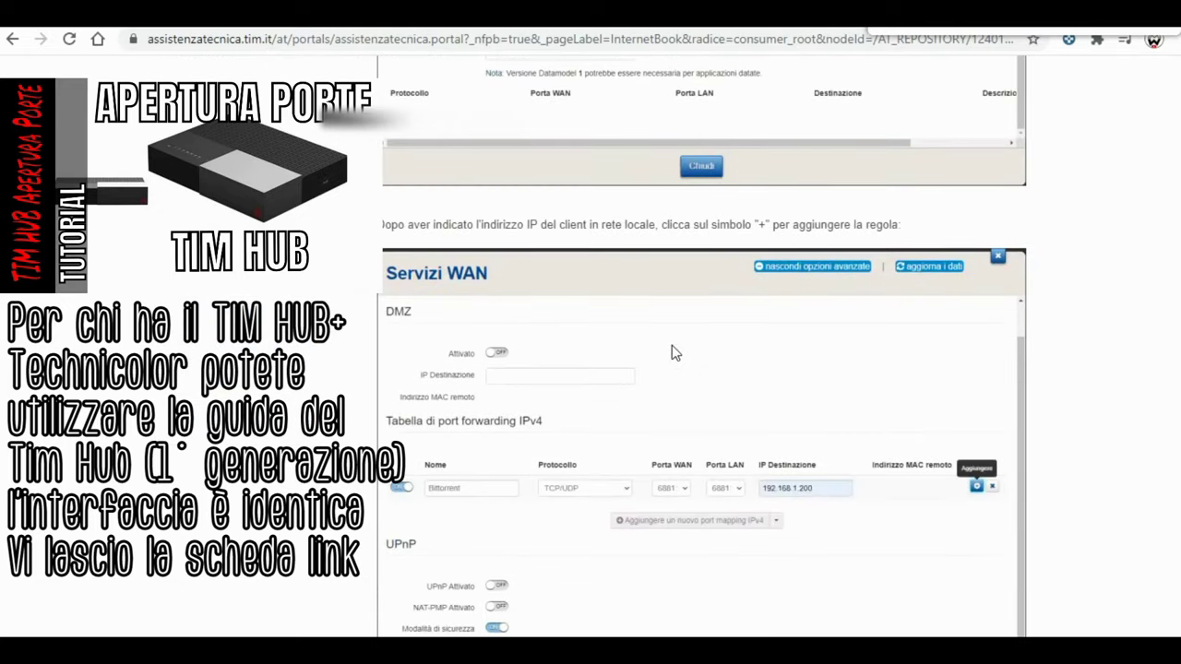
scroll(675, 353, up, 6)
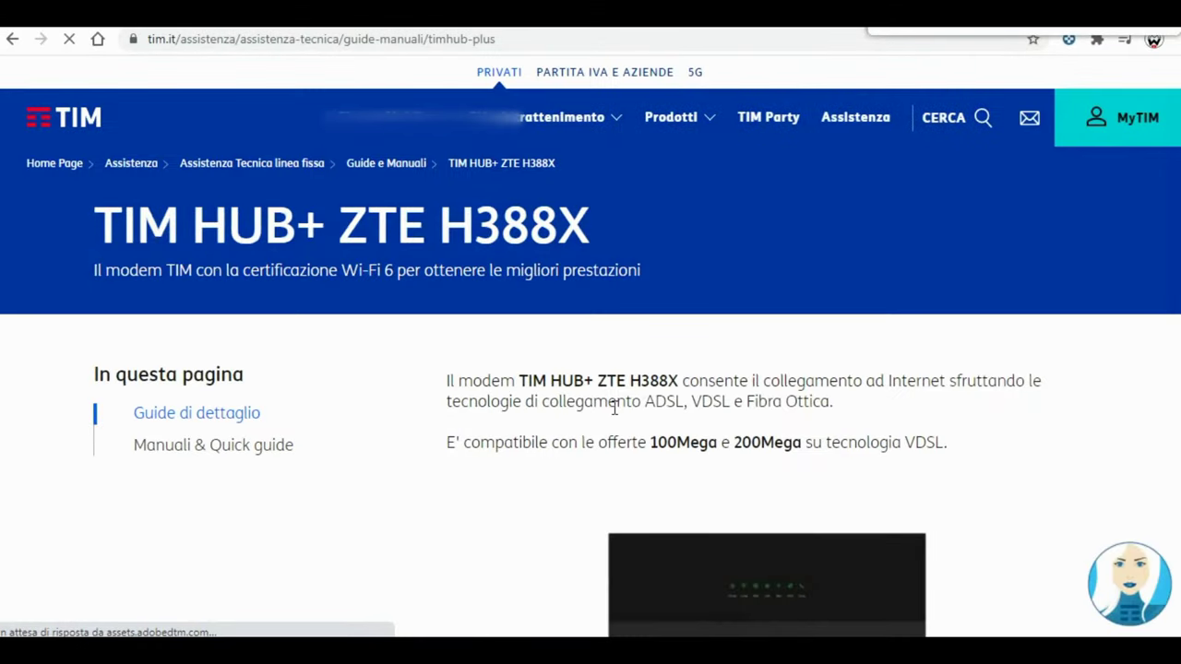
Step: From the TIM HUB+ ZTE H388X support page, open the Configurazione Port mapping guide and review its Port Mapping section
scroll(612, 406, down, 5)
scroll(612, 412, down, 4)
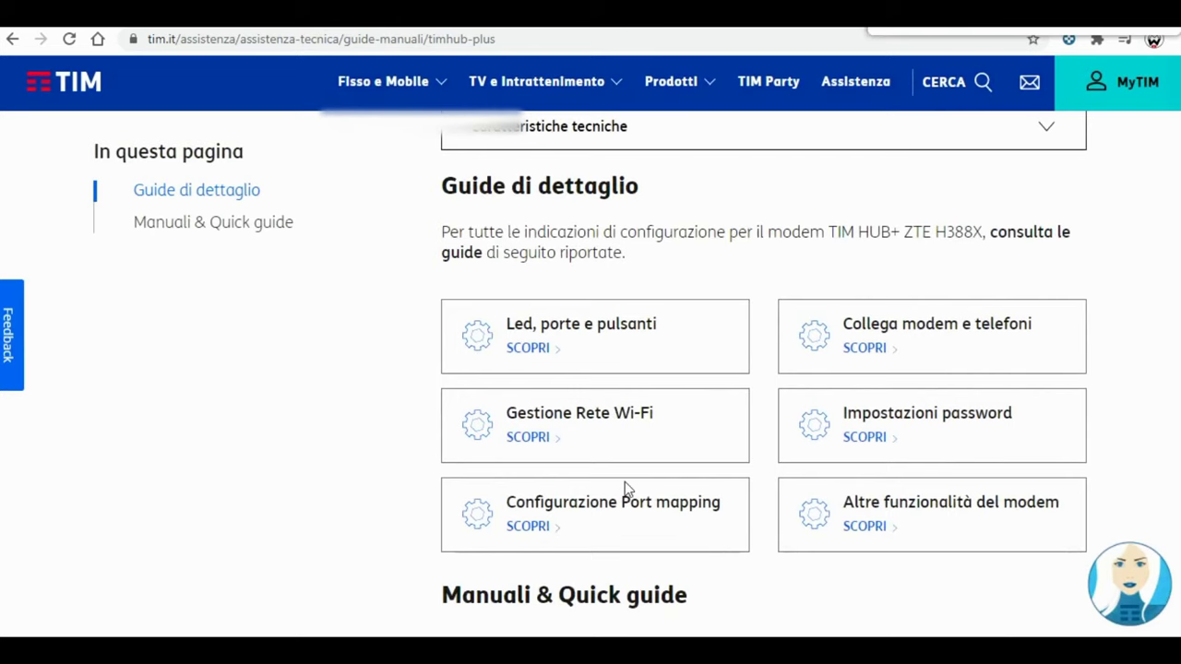
click(529, 526)
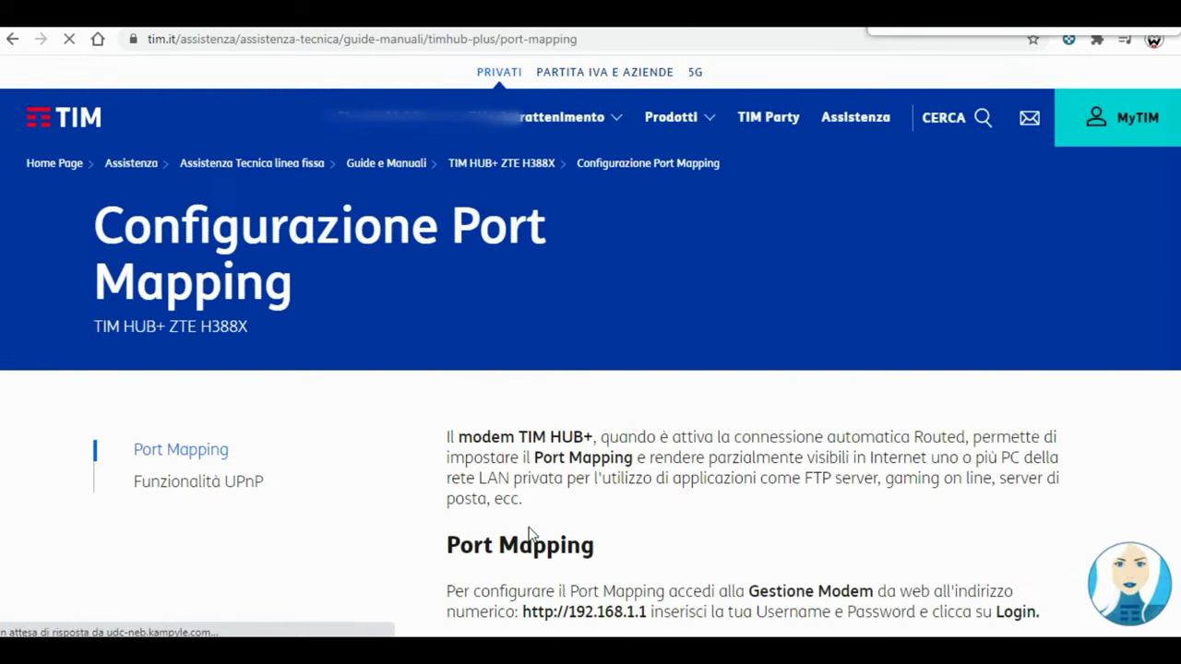
scroll(529, 534, down, 4)
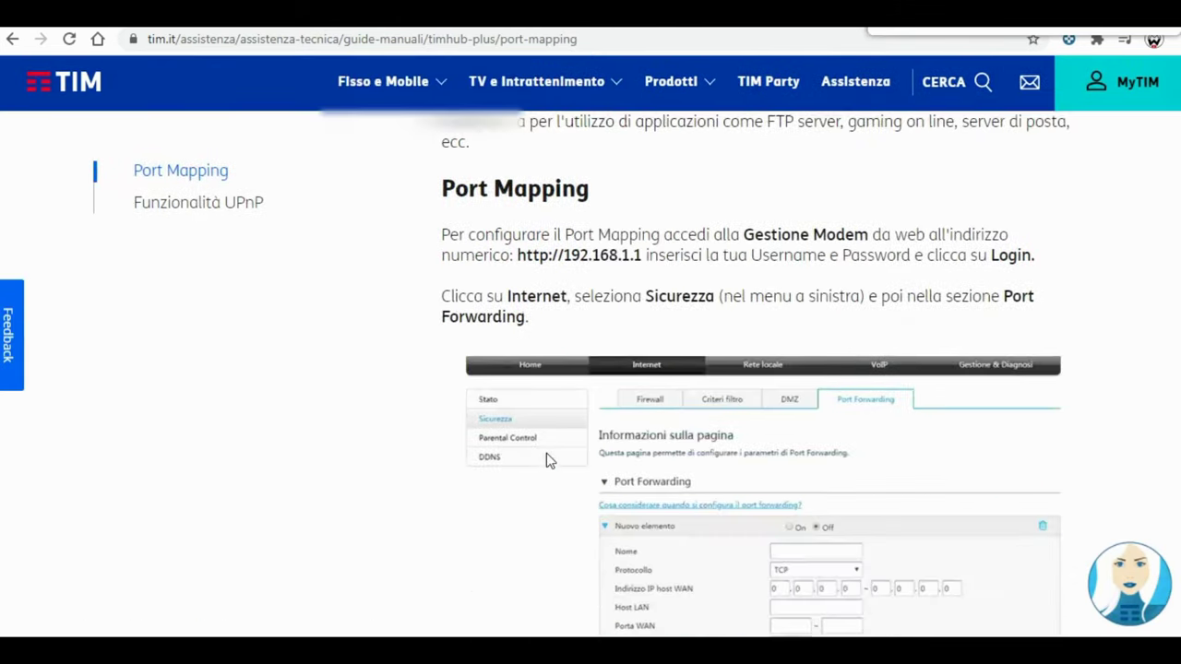
scroll(546, 453, down, 2)
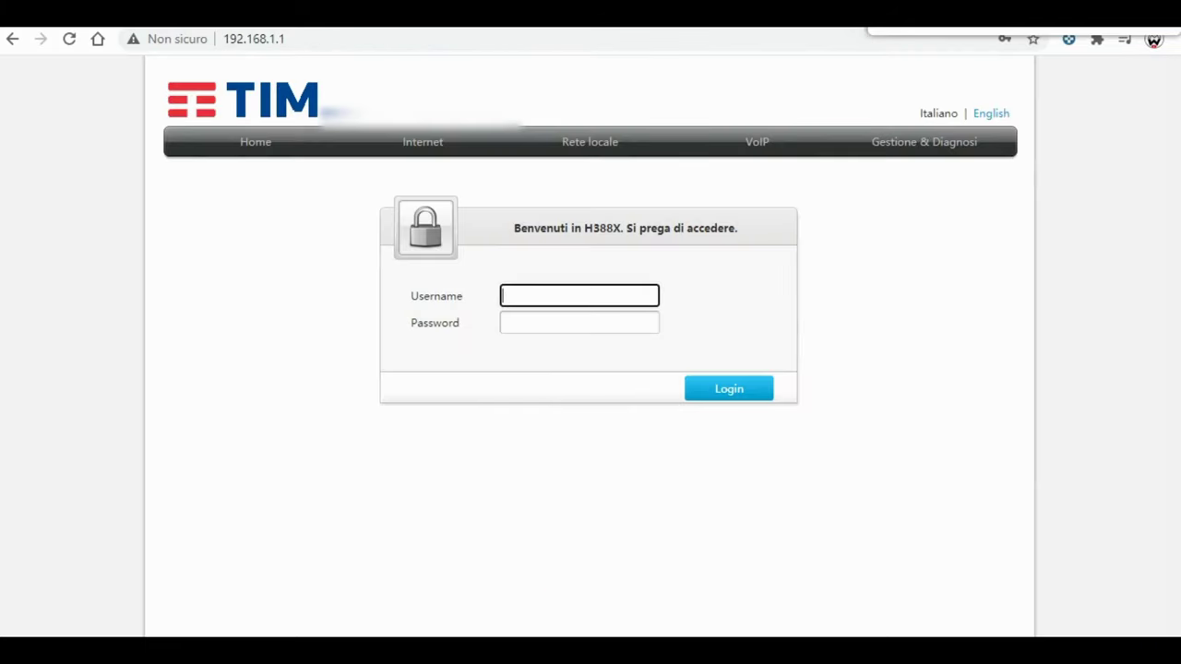
Step: Examine the modem's login page at 192.168.1.1, going over its address and its Username and Password fields
click(345, 37)
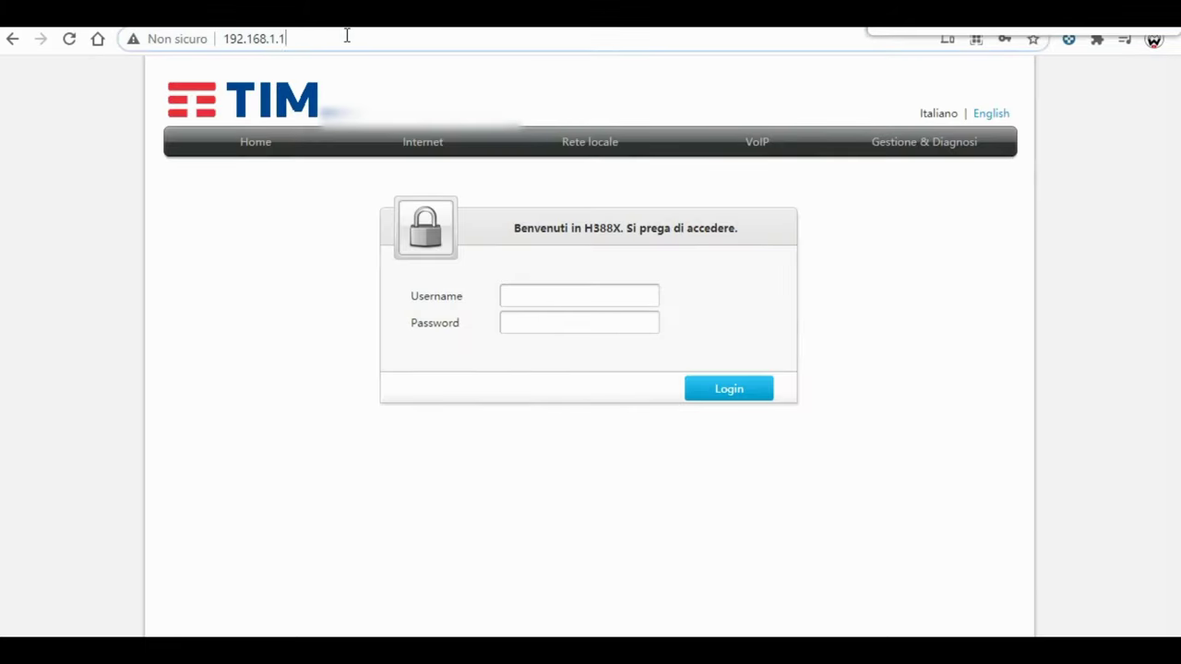
key(Escape)
click(569, 300)
click(559, 339)
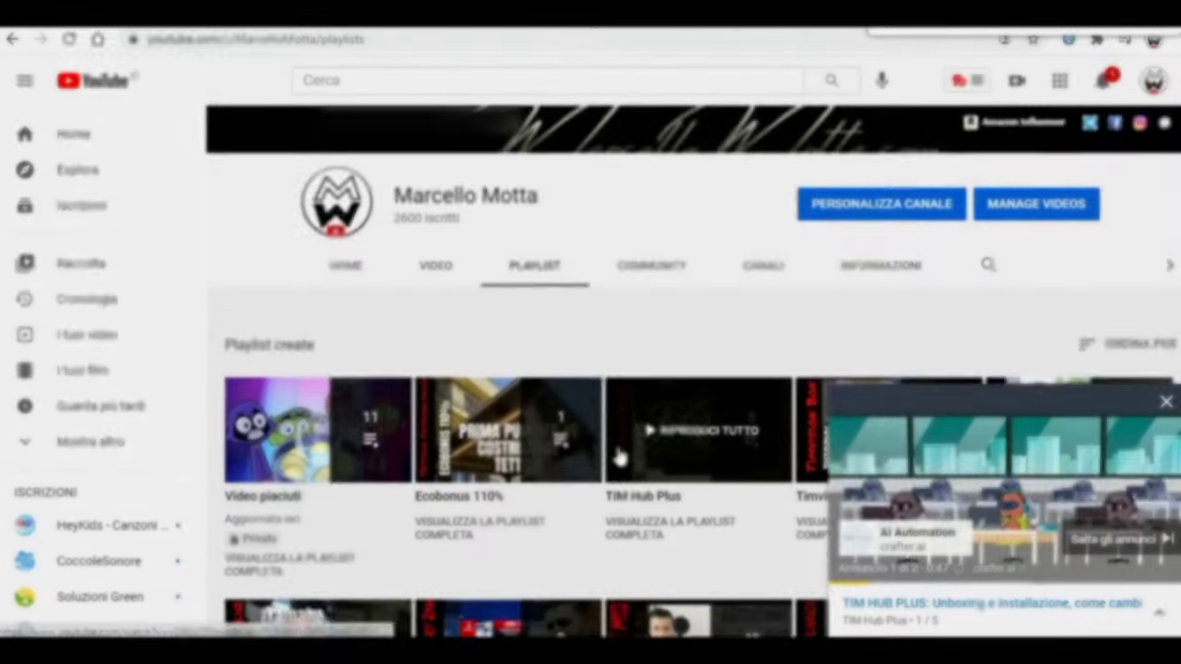
Step: Open the YouTube channel's Tim HUB playlist, play its port mapping tutorial and skip ahead in the video
scroll(685, 441, down, 4)
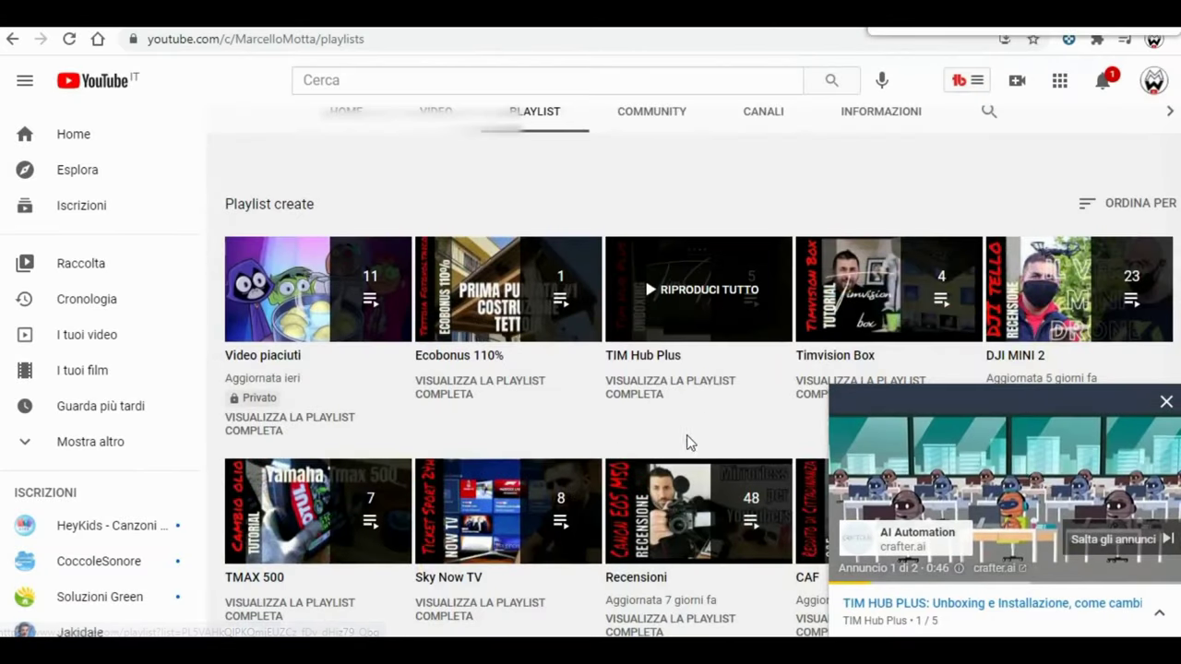
scroll(699, 301, down, 4)
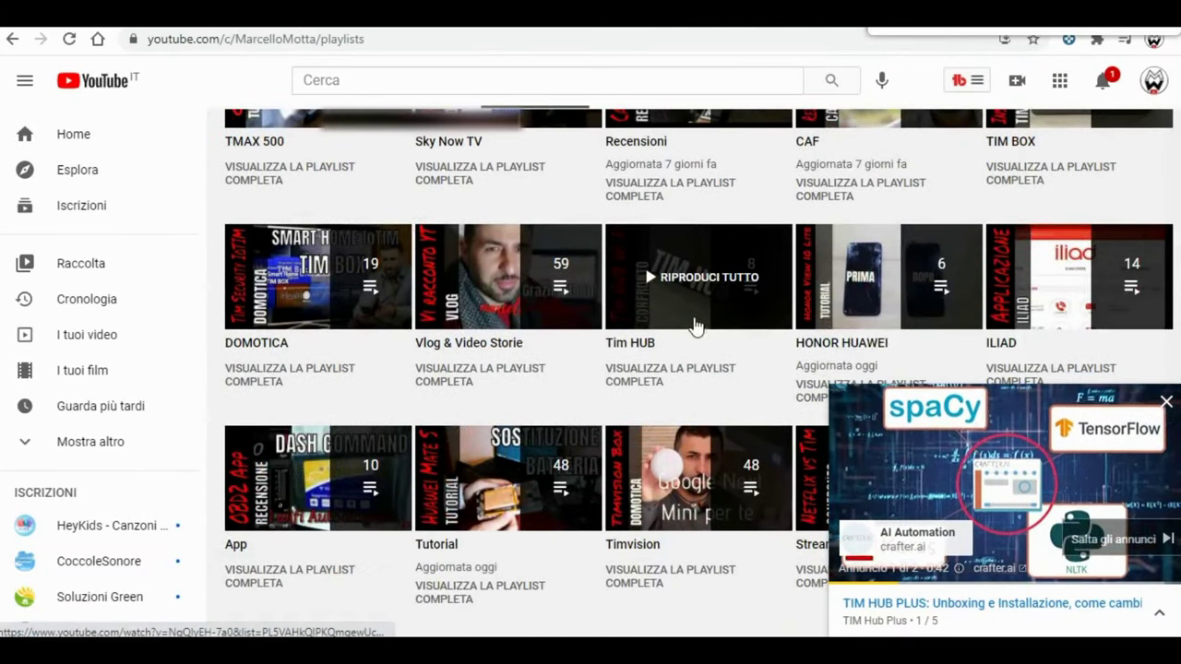
click(699, 301)
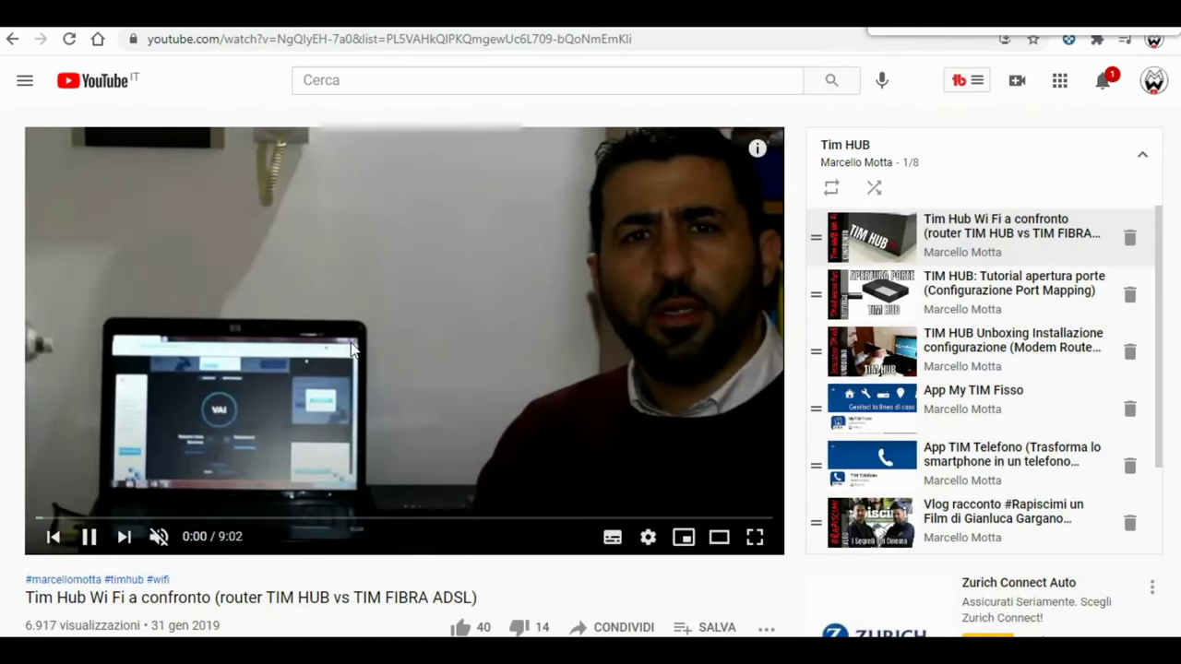
scroll(356, 345, down, 2)
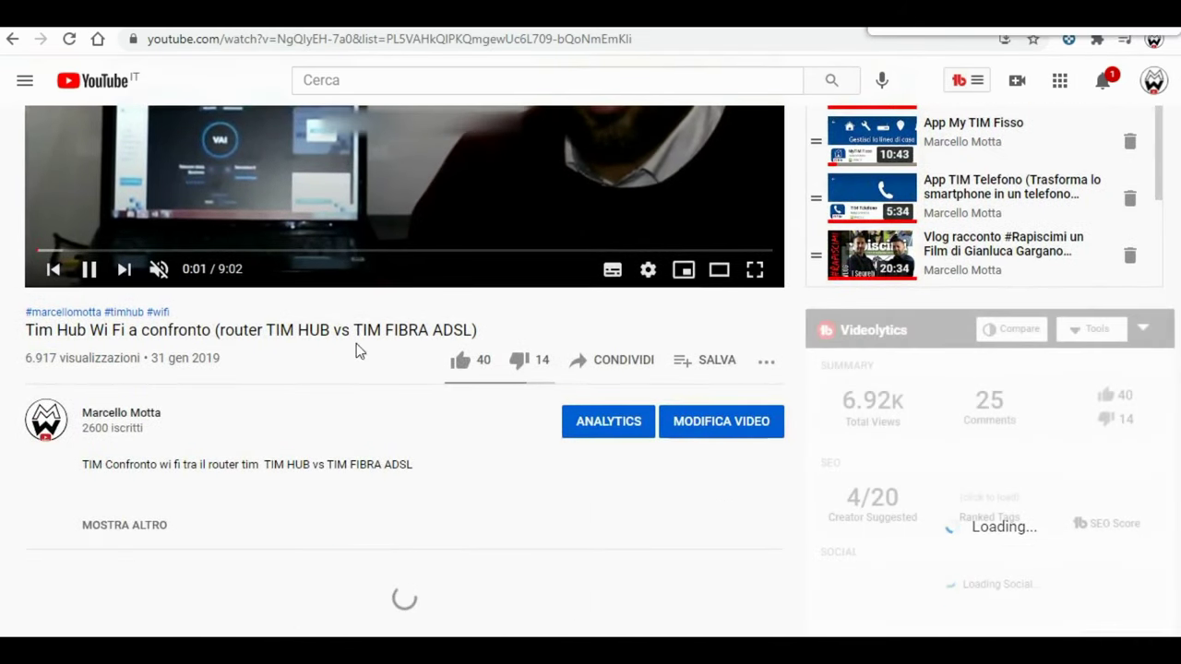
scroll(357, 343, up, 2)
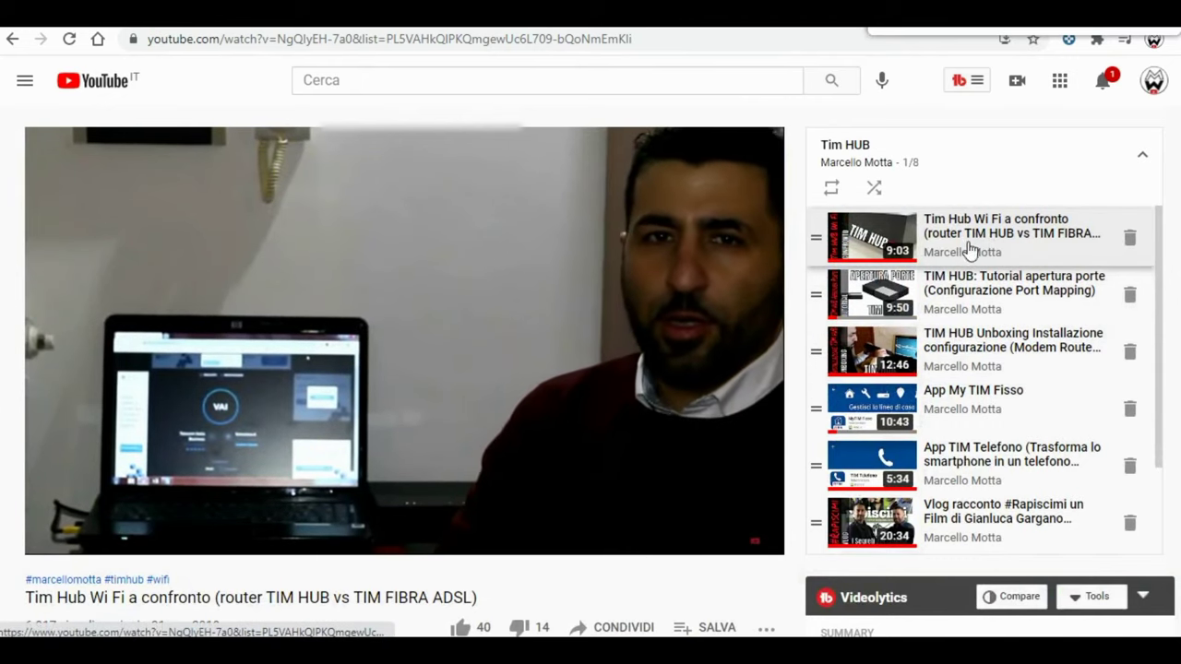
click(964, 287)
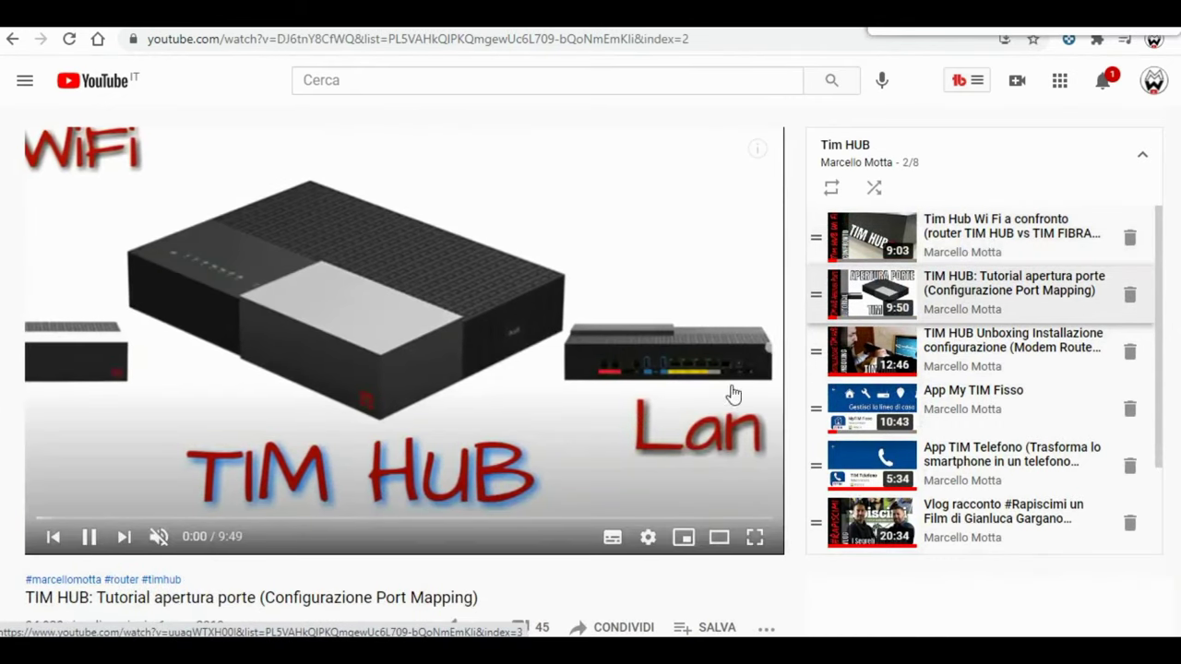
click(118, 519)
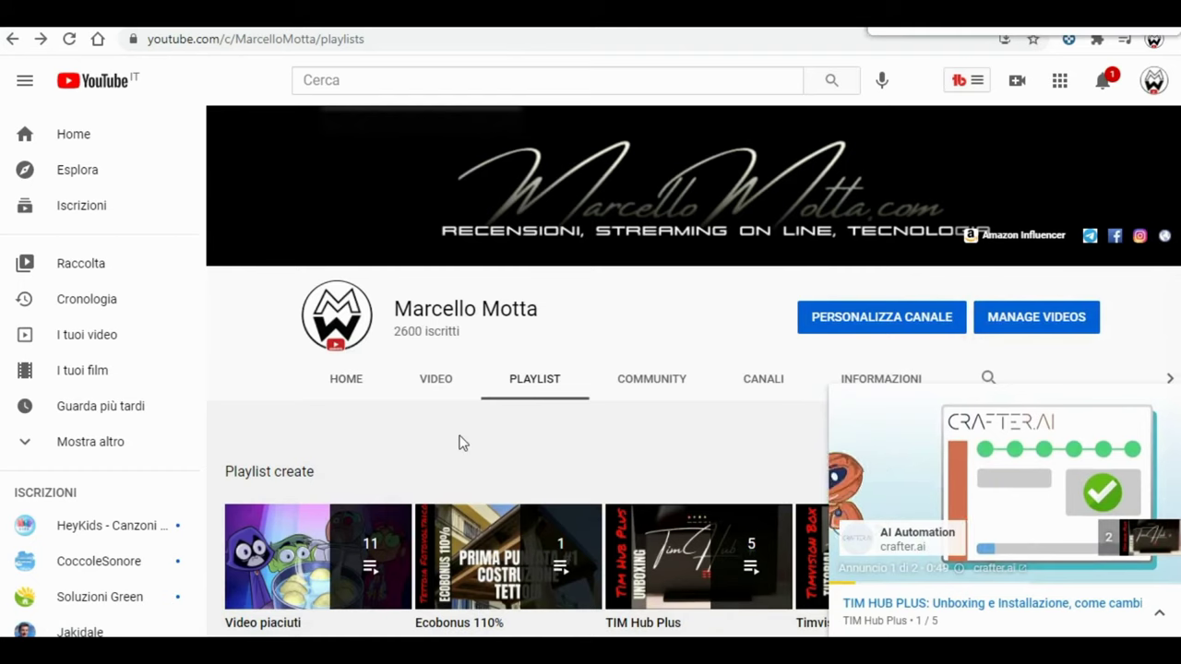
Step: On the YouTube channel's playlists page, find the Tim HUB playlist, start playing it and look over its first video's page
scroll(587, 448, down, 3)
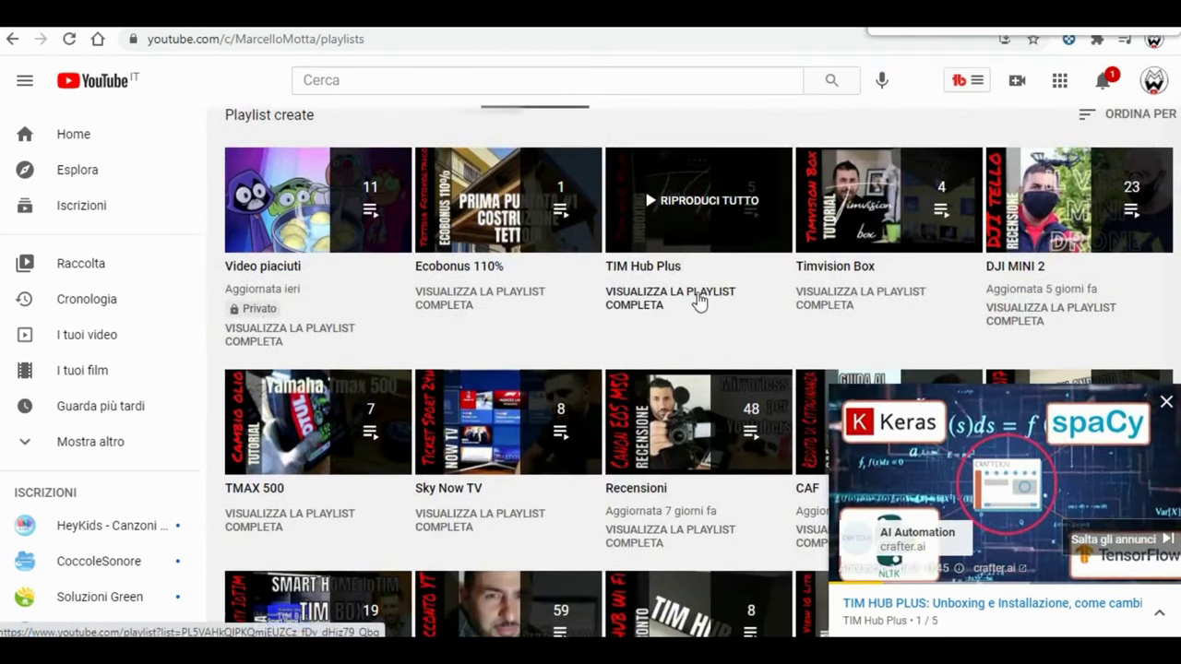
scroll(699, 301, down, 3)
scroll(699, 305, down, 1)
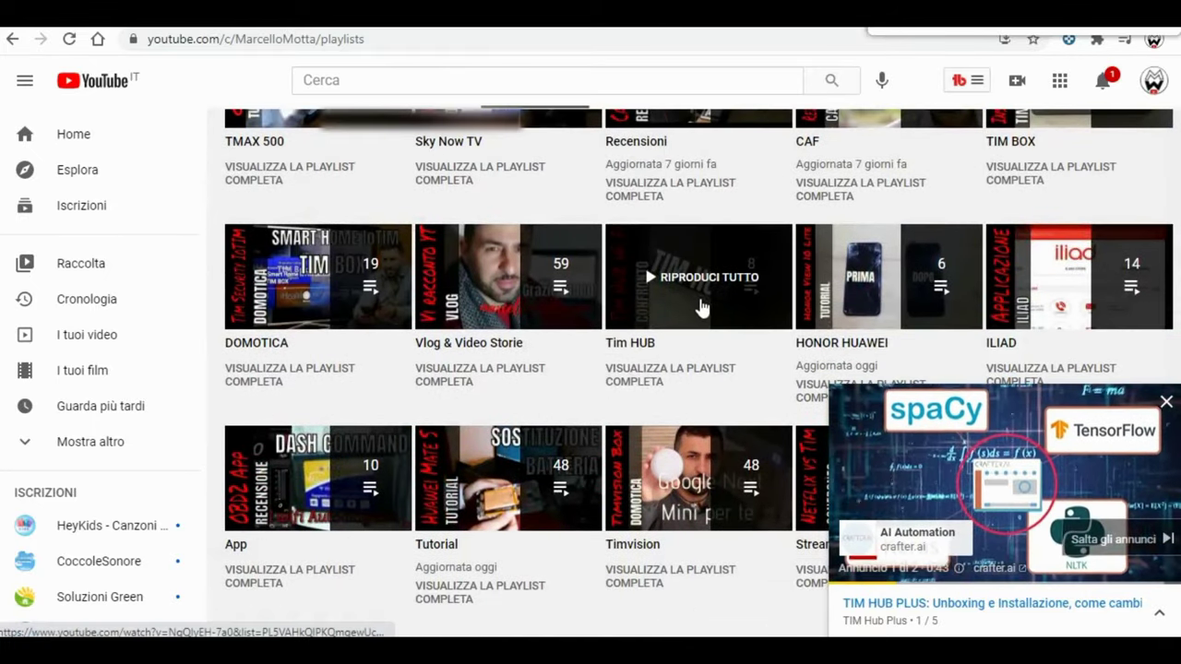
click(699, 305)
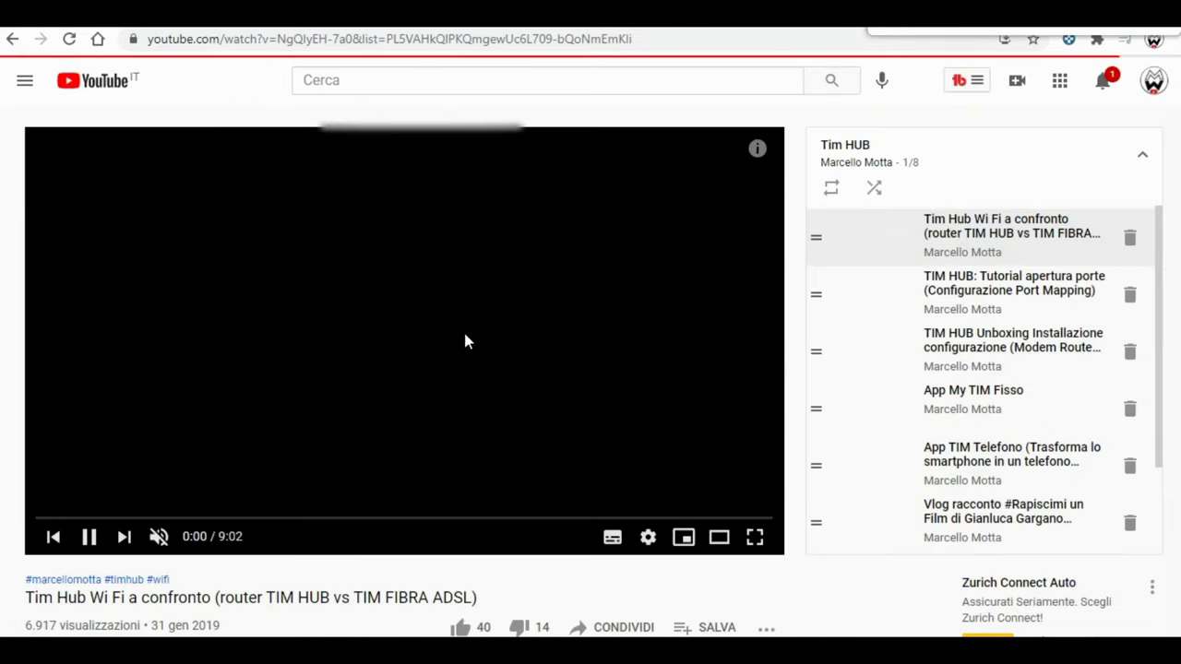
scroll(353, 348, down, 2)
scroll(356, 343, down, 1)
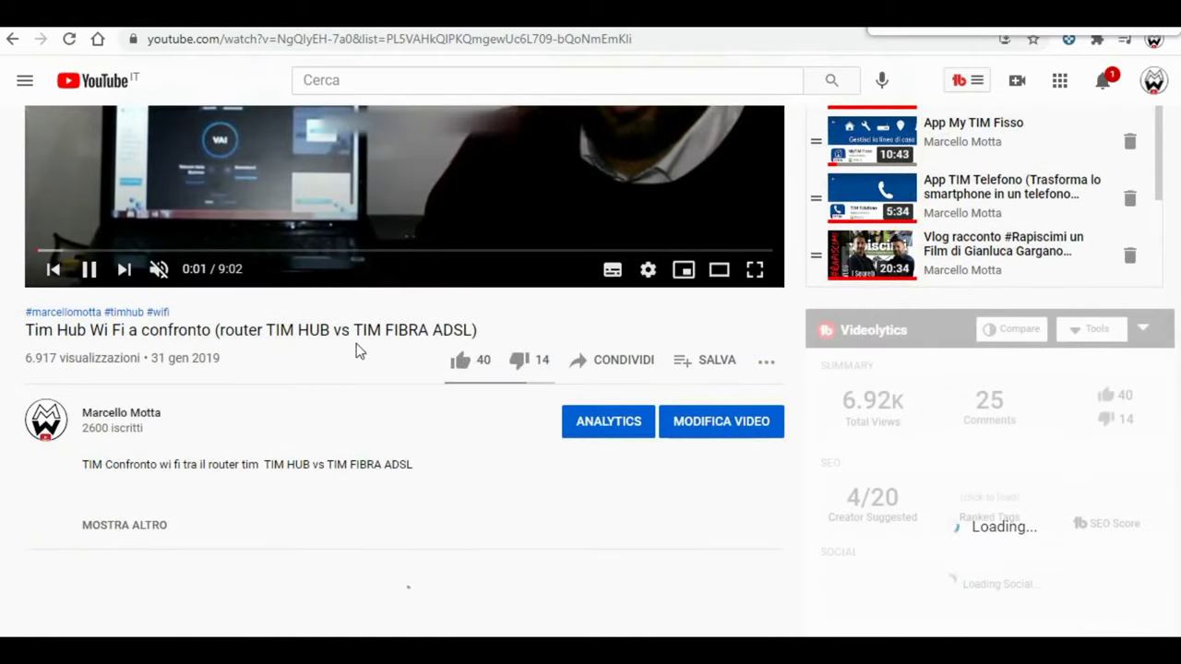
scroll(423, 349, up, 3)
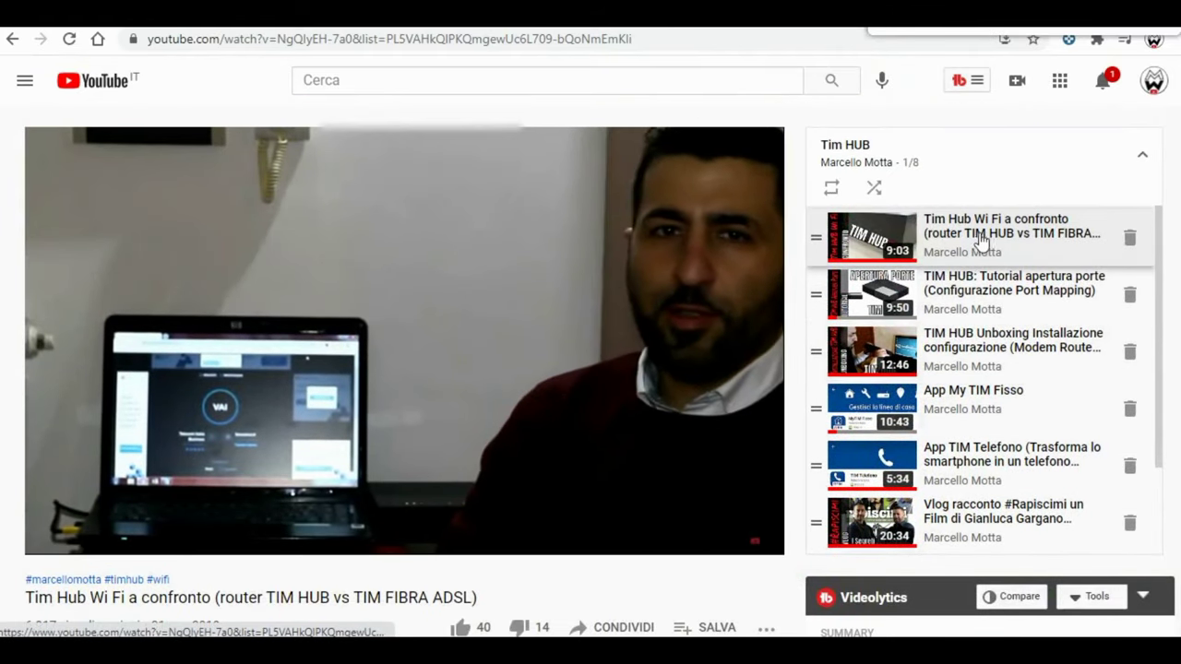
Step: Play "TIM HUB: Tutorial apertura porte (Configurazione Port Mapping)", skip to about 1:05 and close the overlay ad
click(967, 292)
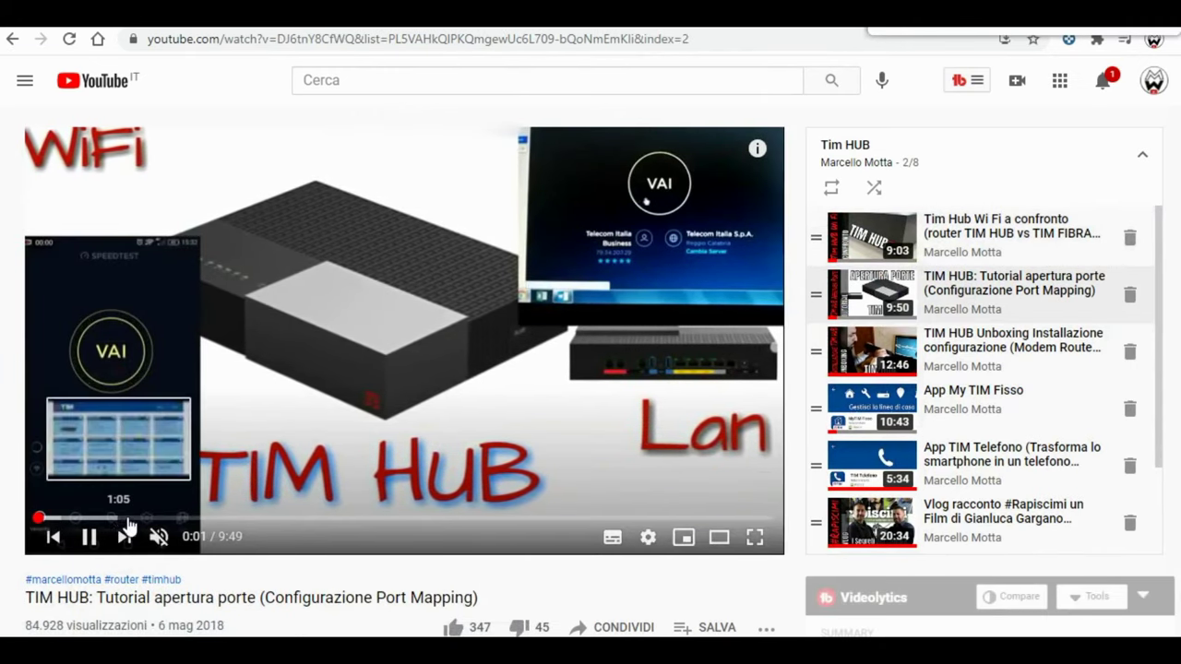
click(118, 517)
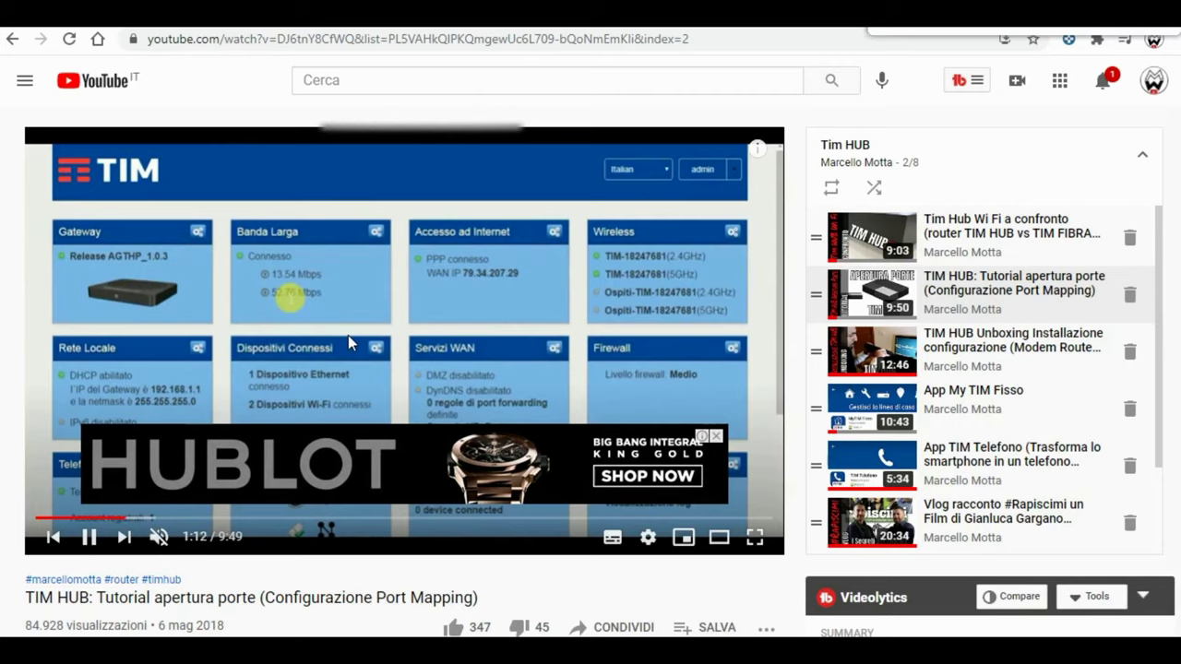
click(716, 435)
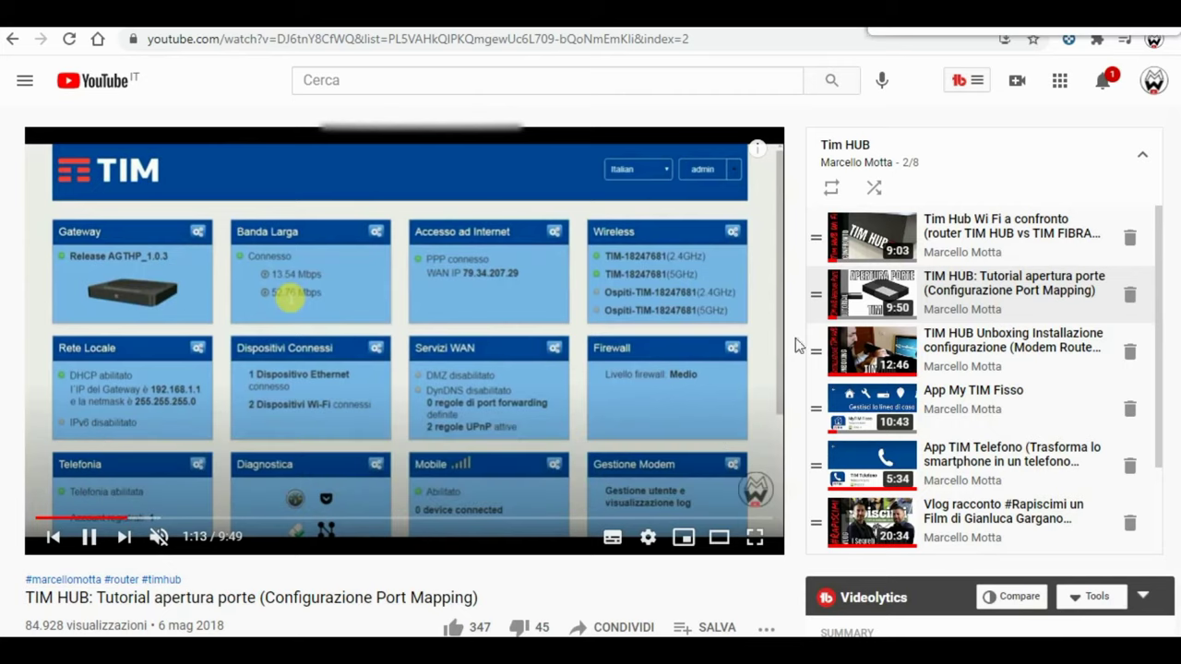